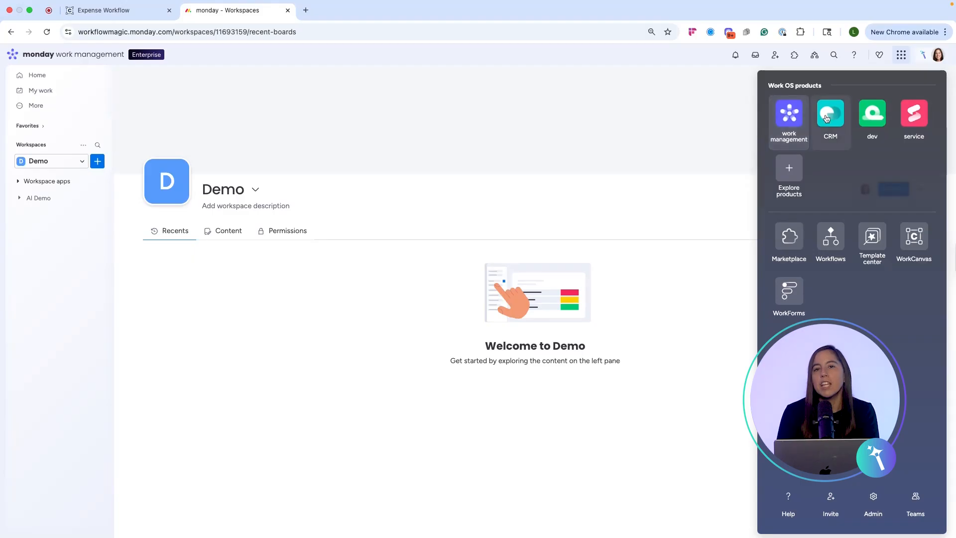
# - Create a new board named "Expense Reimbursement Board" in the Demo workspace
pyautogui.click(76, 283)
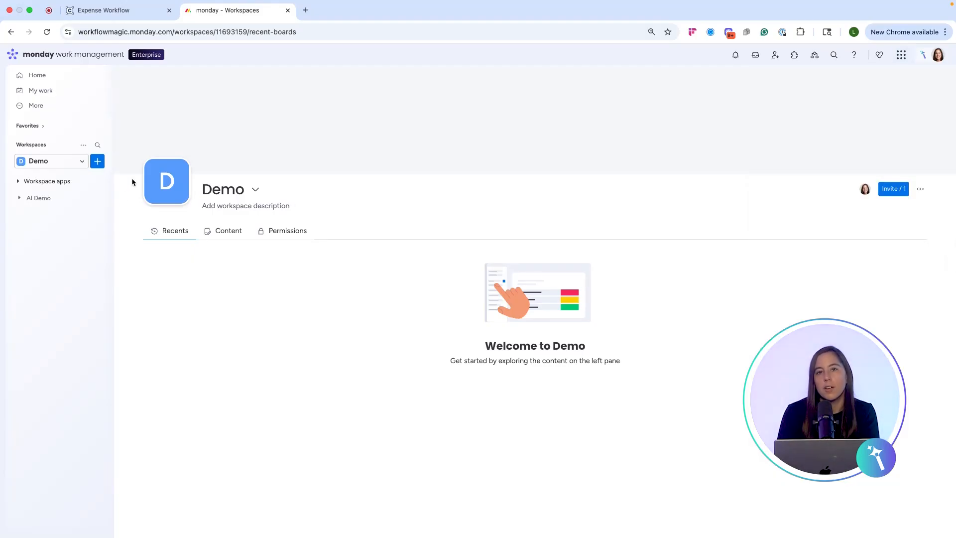
pyautogui.click(97, 161)
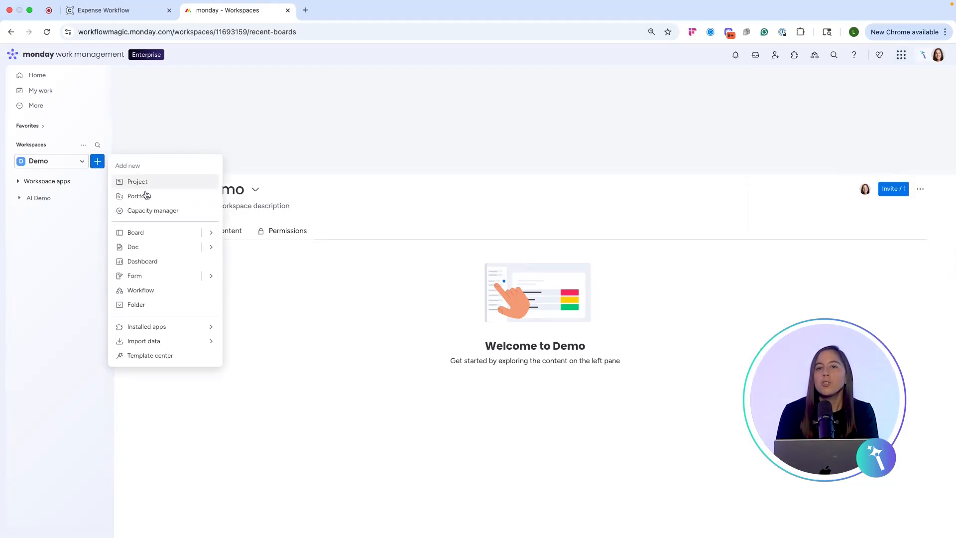
pyautogui.click(165, 236)
pyautogui.write('Expense Reimbursement Board')
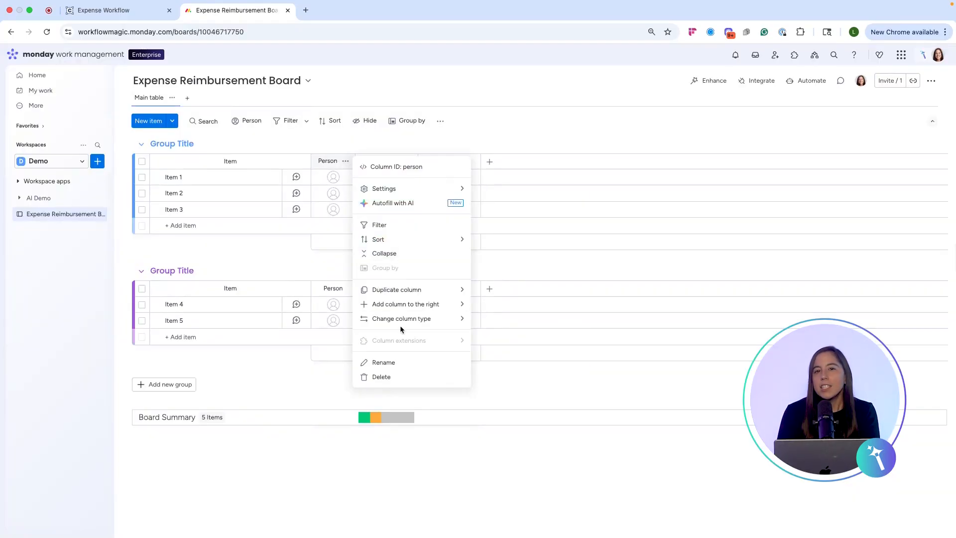
# - Delete the default Person, Status and Date columns from the Expense Reimbursement Board
pyautogui.click(382, 376)
pyautogui.click(584, 114)
pyautogui.click(364, 161)
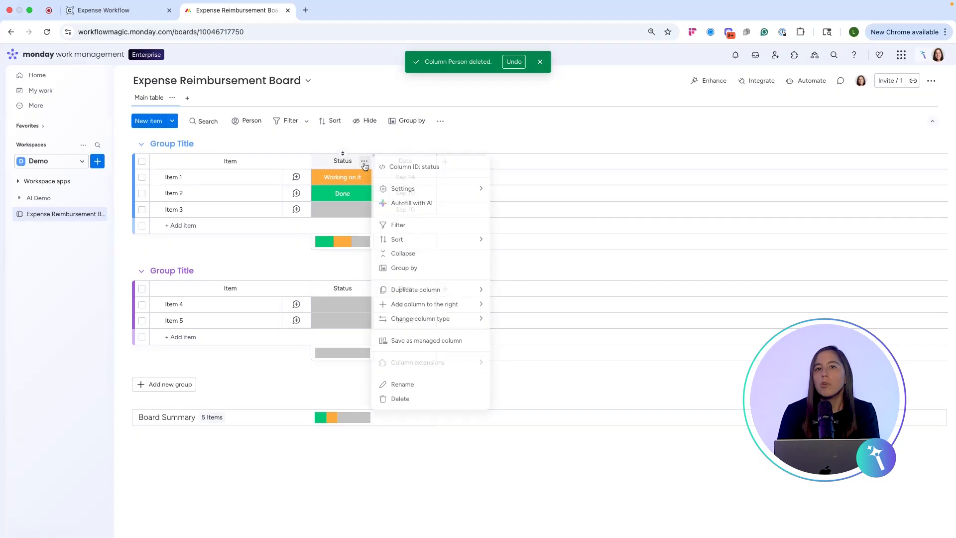
pyautogui.click(397, 397)
pyautogui.click(583, 114)
pyautogui.click(364, 161)
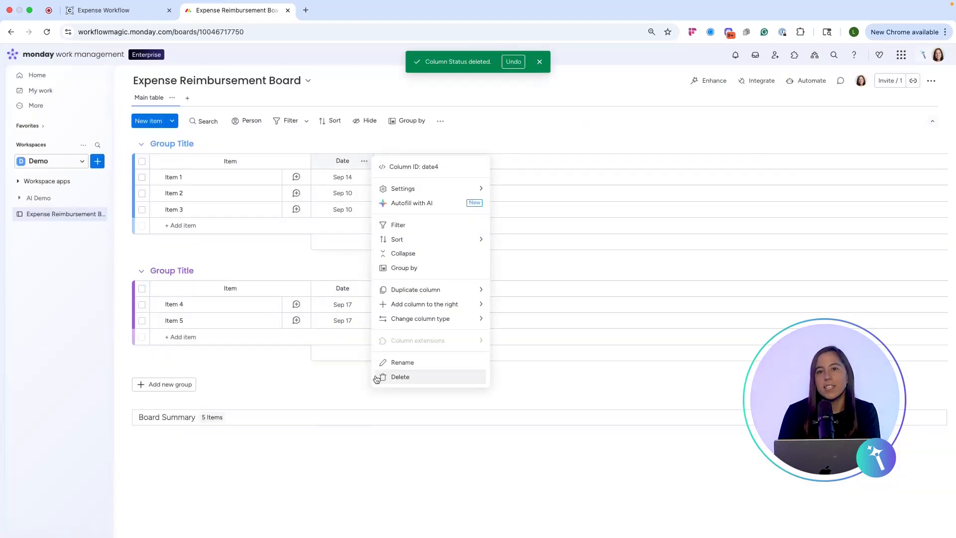
pyautogui.click(395, 377)
pyautogui.click(584, 114)
# - Add a form view to the board and open its first question for editing
pyautogui.click(187, 98)
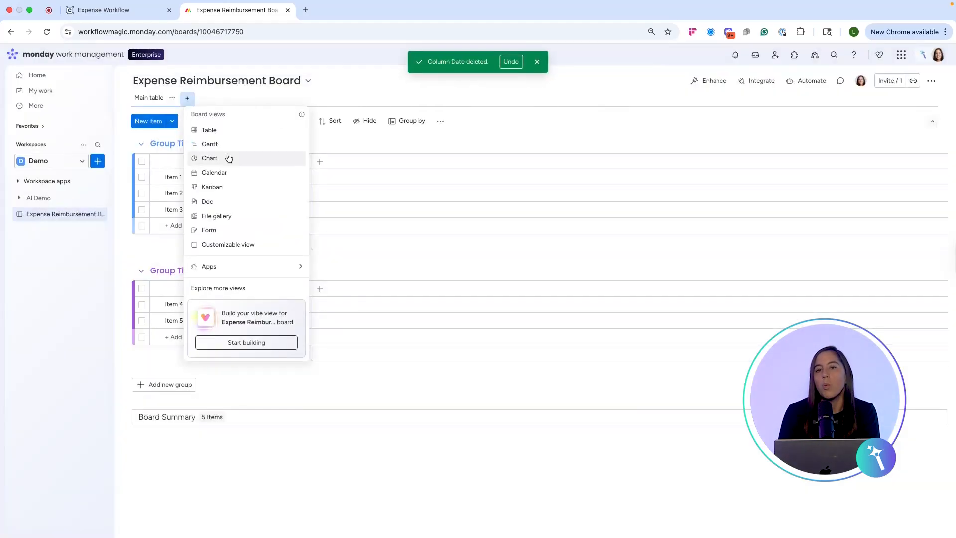
pyautogui.click(210, 230)
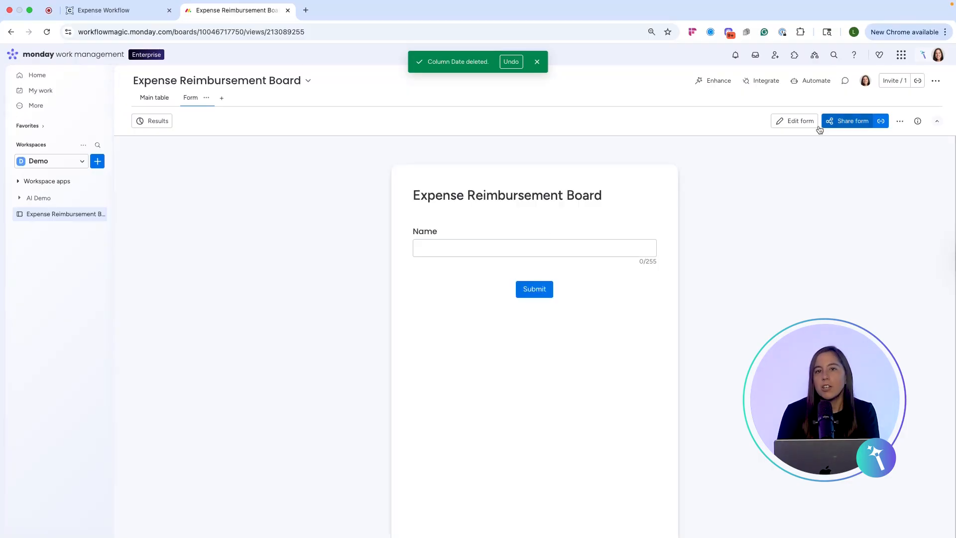
pyautogui.click(803, 121)
pyautogui.click(483, 326)
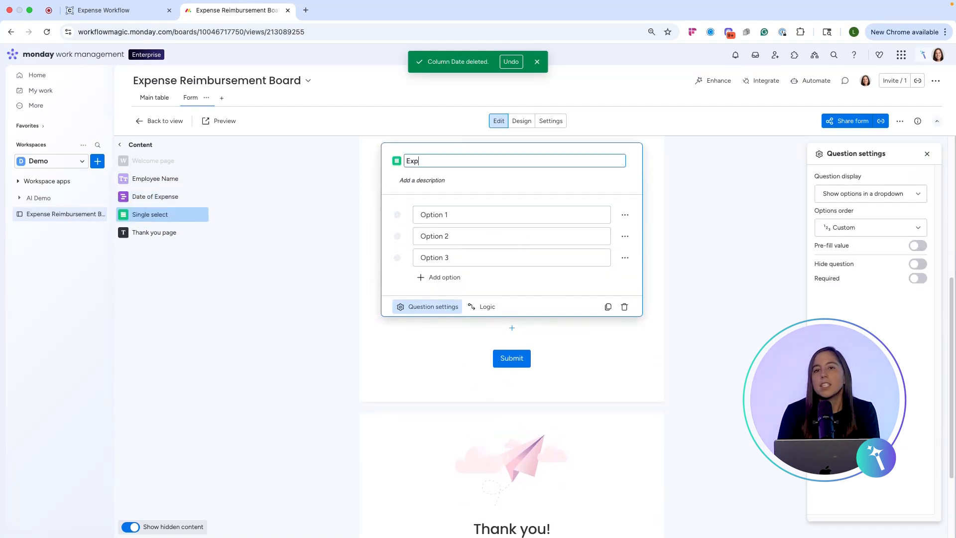
# - Fill in the Expense Type question's options with Travel, Meal, Office and Supplies
pyautogui.click(436, 214)
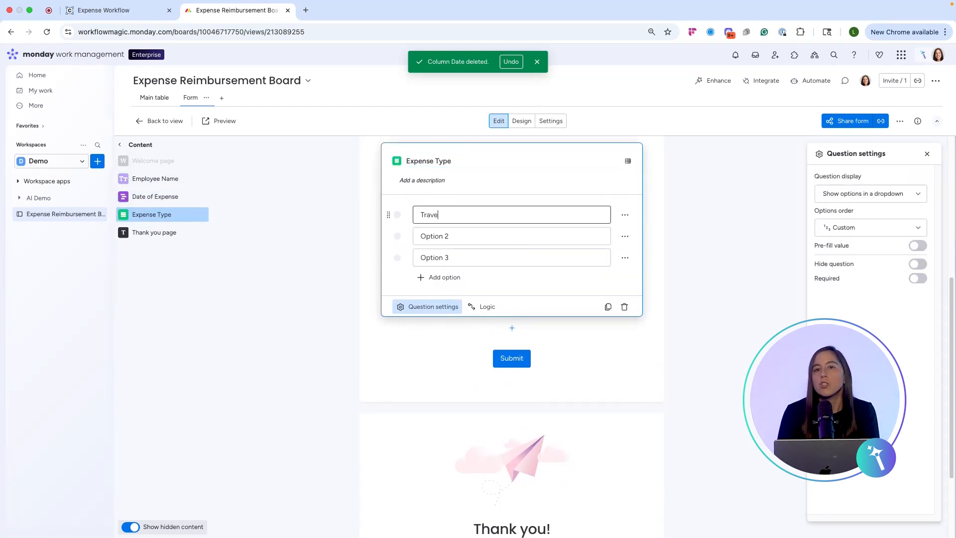
pyautogui.press('Tab')
pyautogui.write('Meal')
pyautogui.press('Tab')
pyautogui.write('Office')
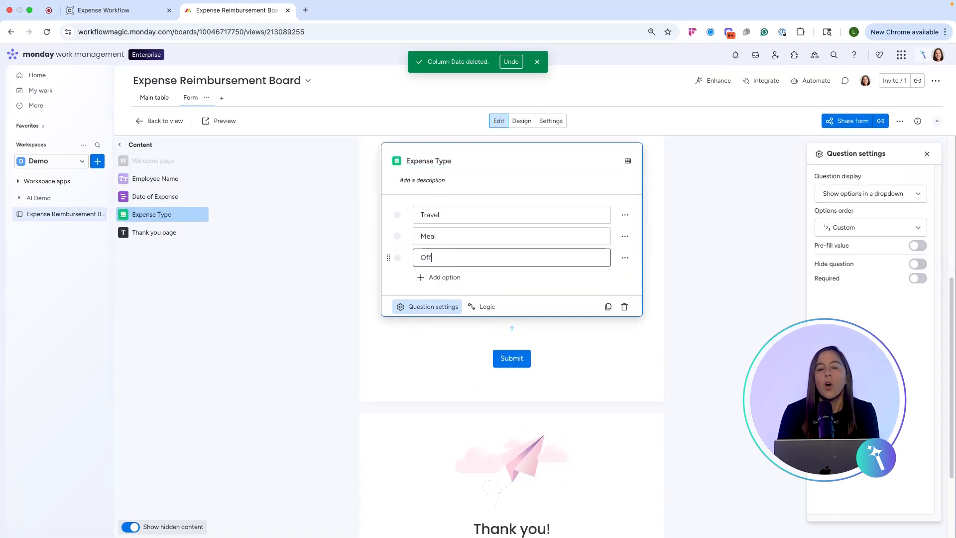
pyautogui.click(440, 278)
pyautogui.write('Supplie')
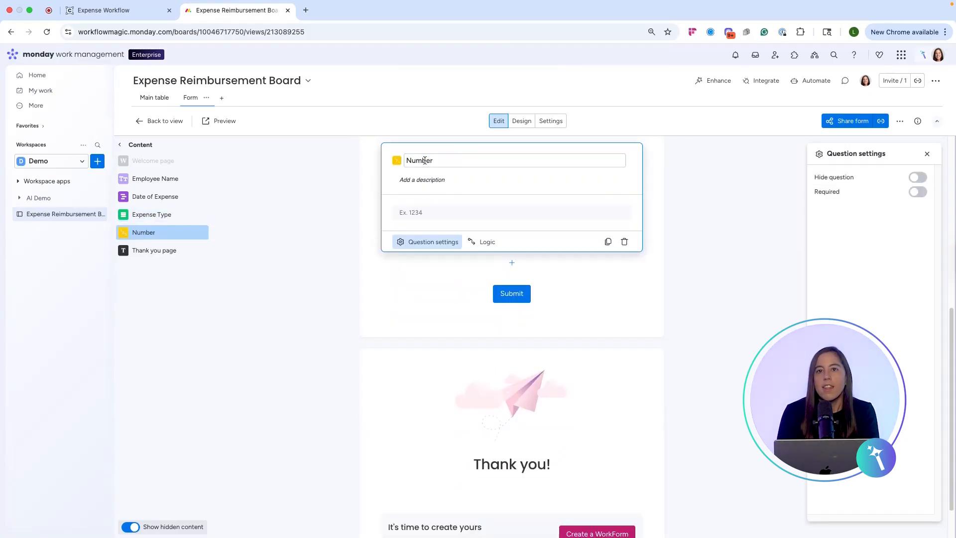
# - Title the number question "Amount" and add a long-text question titled "Description of the expense"
pyautogui.write('Amount')
pyautogui.press('Return')
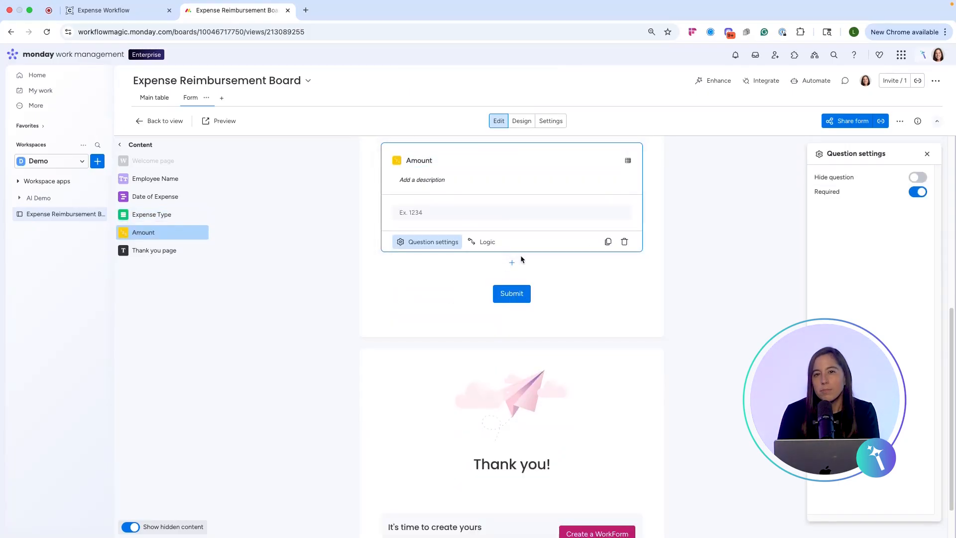
pyautogui.click(512, 262)
pyautogui.click(498, 392)
pyautogui.write('Description of')
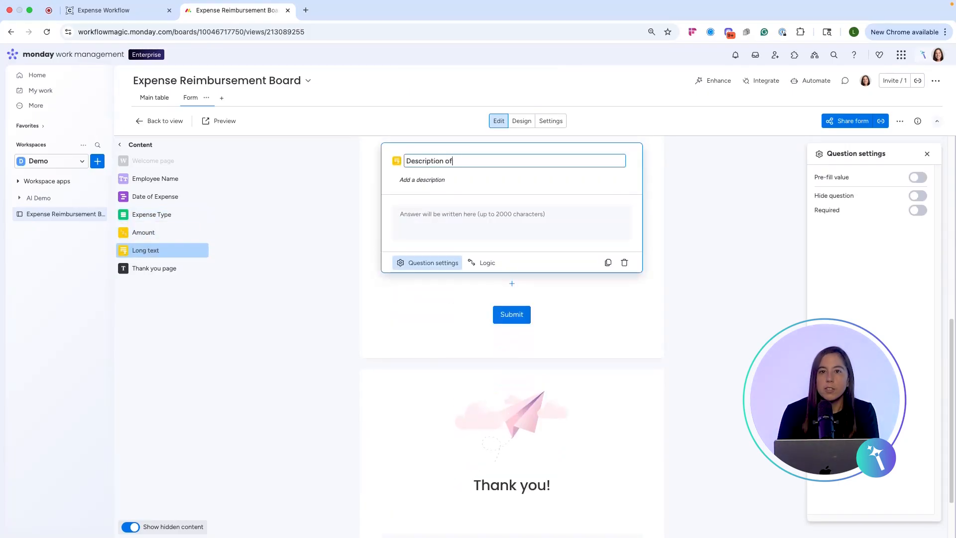
pyautogui.write(' the expense')
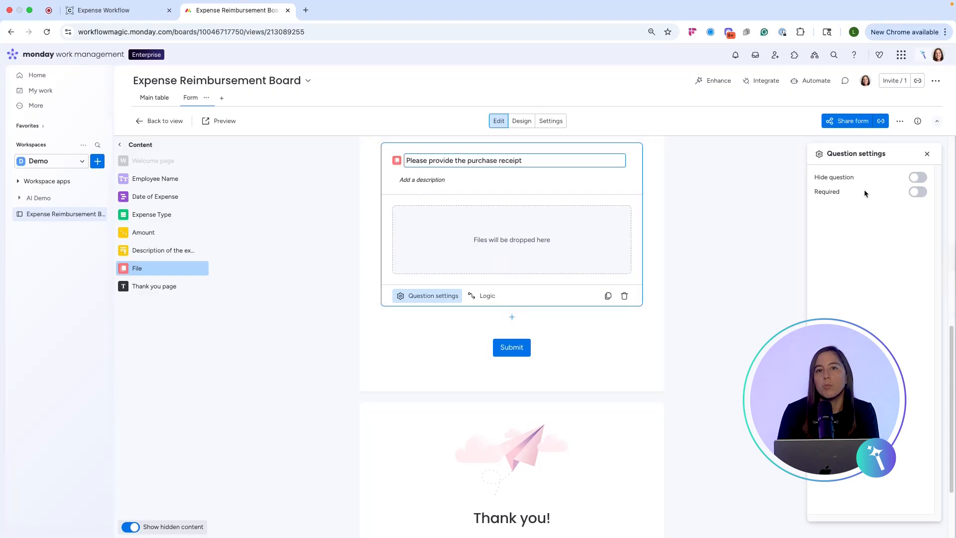
# - Make the "Please provide the purchase receipt" file question required and close its settings
pyautogui.click(917, 192)
pyautogui.scroll(10, 608, 279)
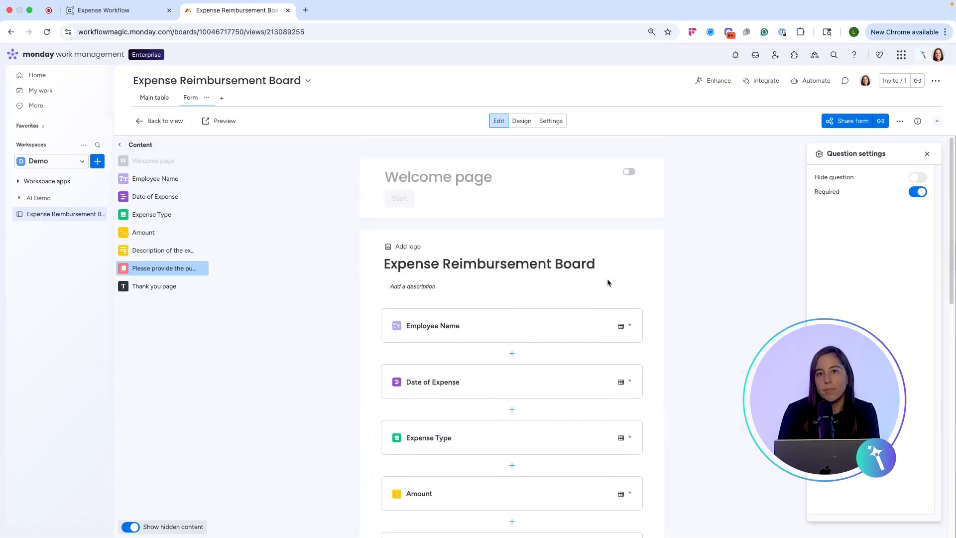
pyautogui.click(928, 157)
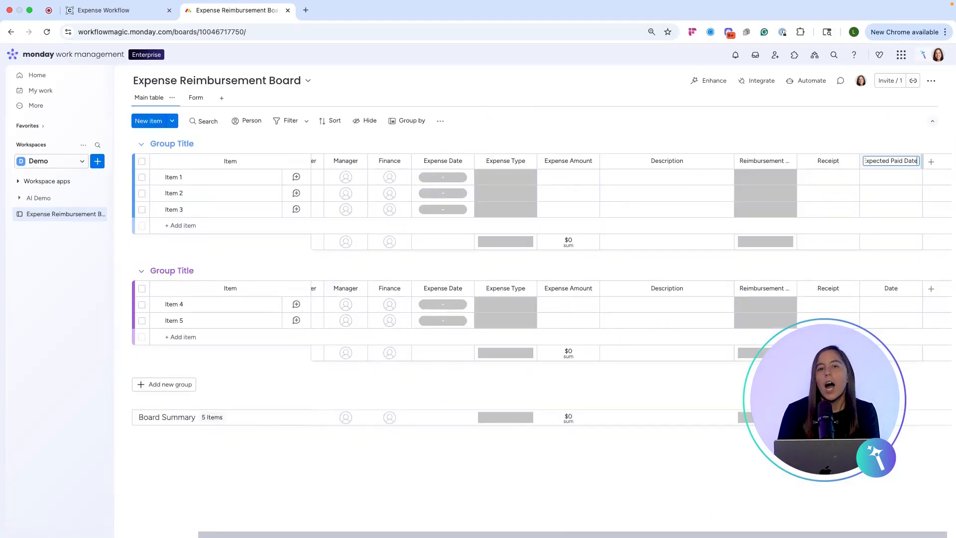
# - Rename the new date column after Receipt in the main table as "Expected Paid Date"
pyautogui.press('Return')
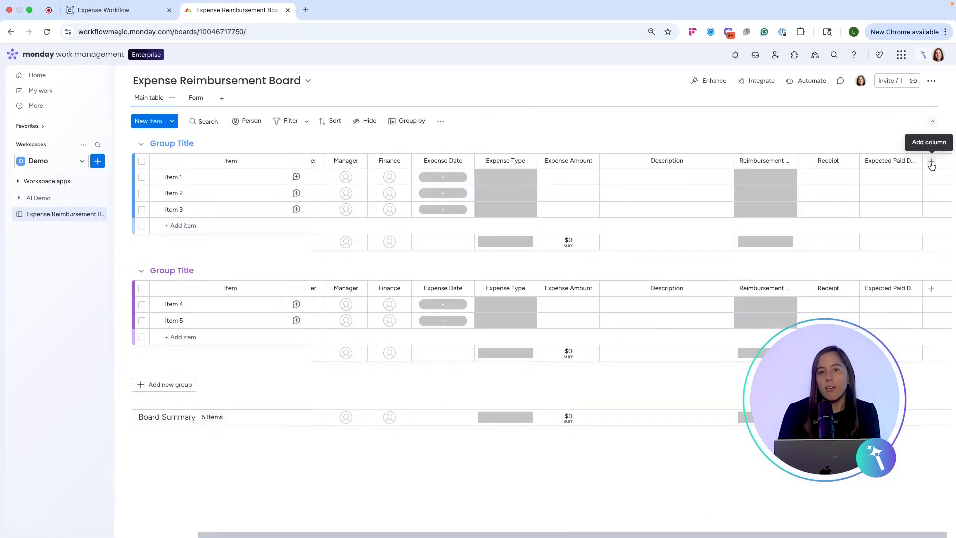
pyautogui.hscroll(-2, 273, 240)
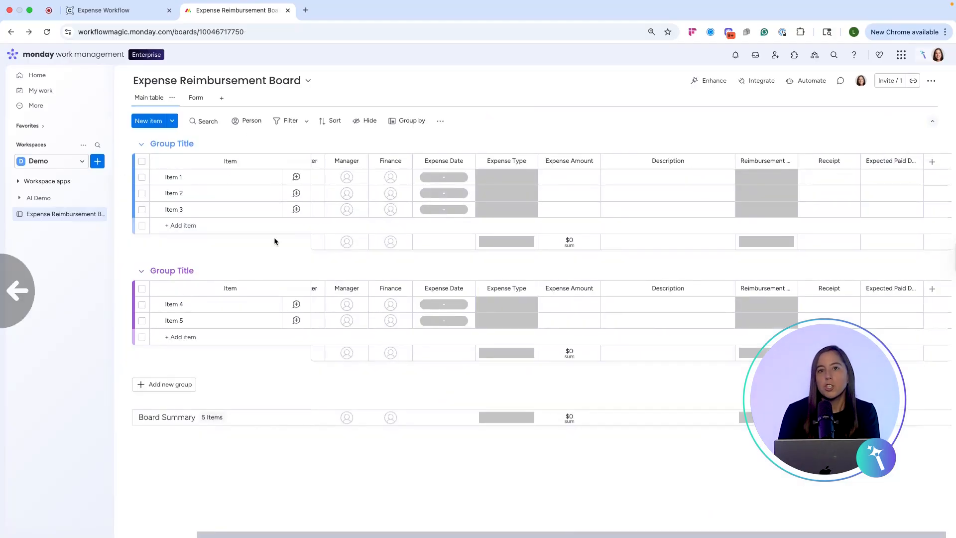
# - Rename the first group as "New Expense" and the second group as "Manager Review"
pyautogui.click(179, 142)
pyautogui.write('New Expense')
pyautogui.press('Return')
pyautogui.click(172, 271)
pyautogui.write('Mana')
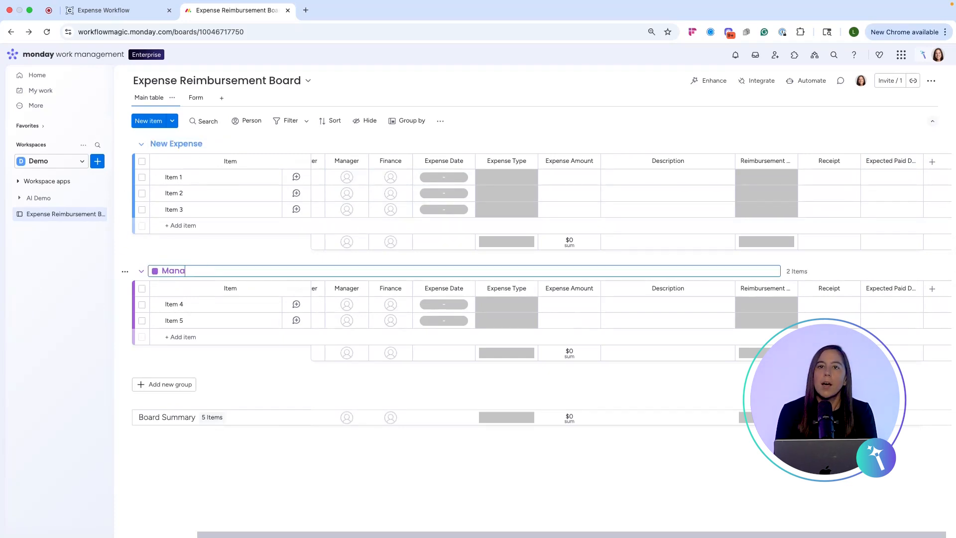
pyautogui.write('ger Review')
pyautogui.press('Return')
# - Add two groups below Manager Review named "Finance Review" and "Approved", with Approved coloured green
pyautogui.click(149, 385)
pyautogui.write('Finance Review')
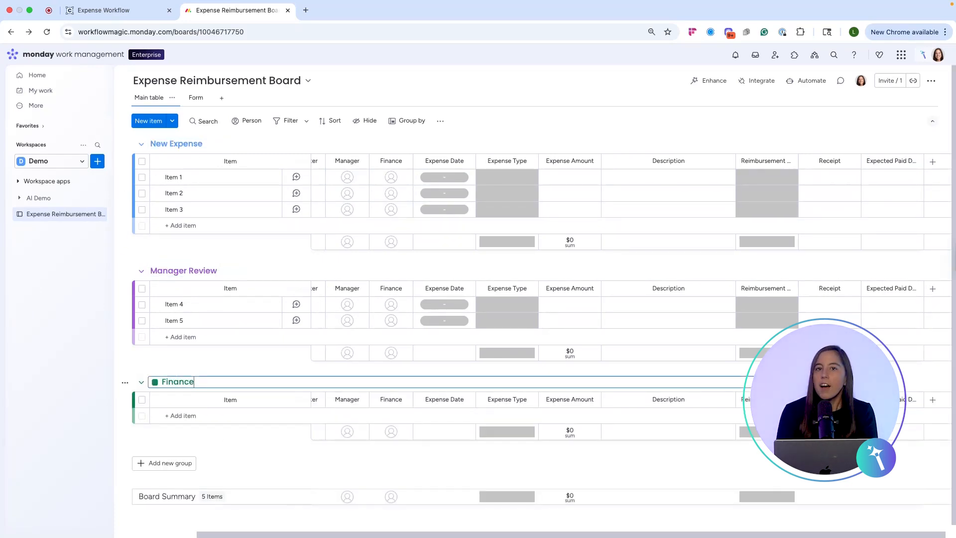
pyautogui.press('Return')
pyautogui.click(165, 462)
pyautogui.write('Approved')
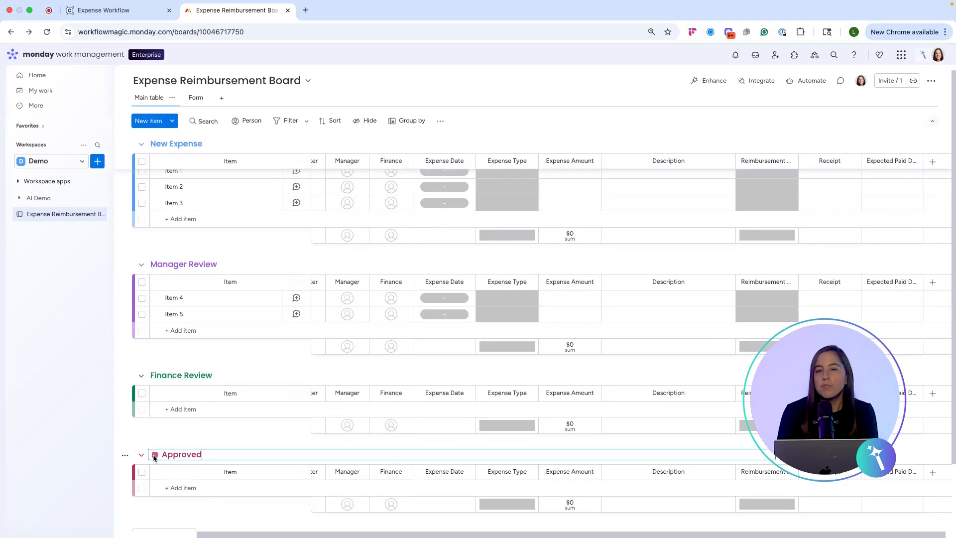
pyautogui.press('Return')
# - Add a group named "Paid" below Approved and colour it lime green
pyautogui.click(169, 459)
pyautogui.write('Paid')
pyautogui.click(157, 456)
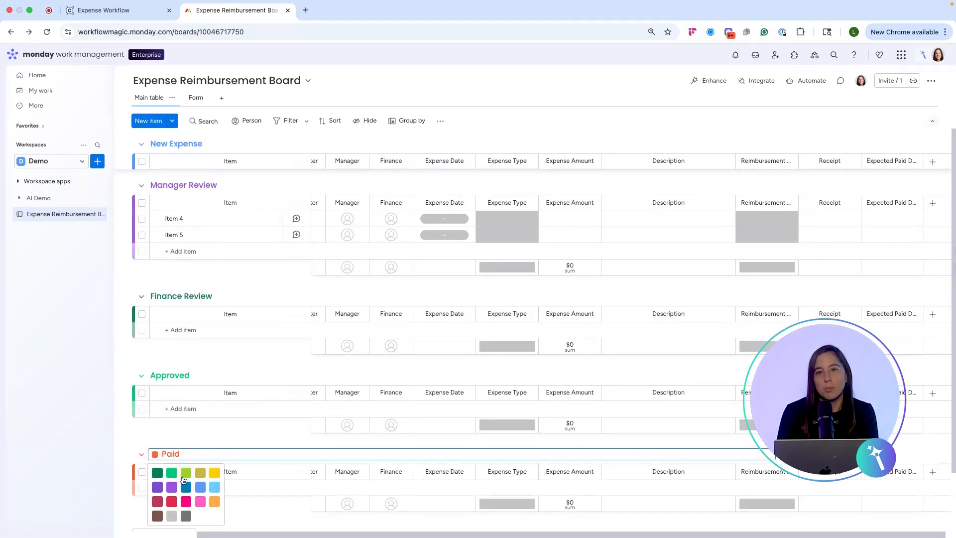
pyautogui.click(185, 475)
# - Add a group named "Not Approved" below Paid and colour it red
pyautogui.click(170, 456)
pyautogui.click(173, 455)
pyautogui.write('Not Approved')
pyautogui.click(155, 454)
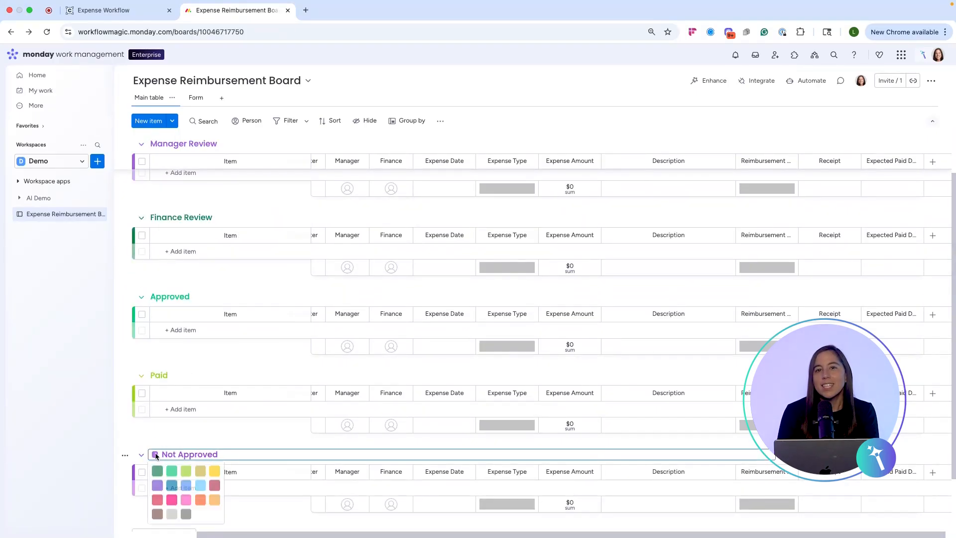
pyautogui.click(160, 501)
pyautogui.scroll(3, 513, 295)
pyautogui.hscroll(-2, 513, 294)
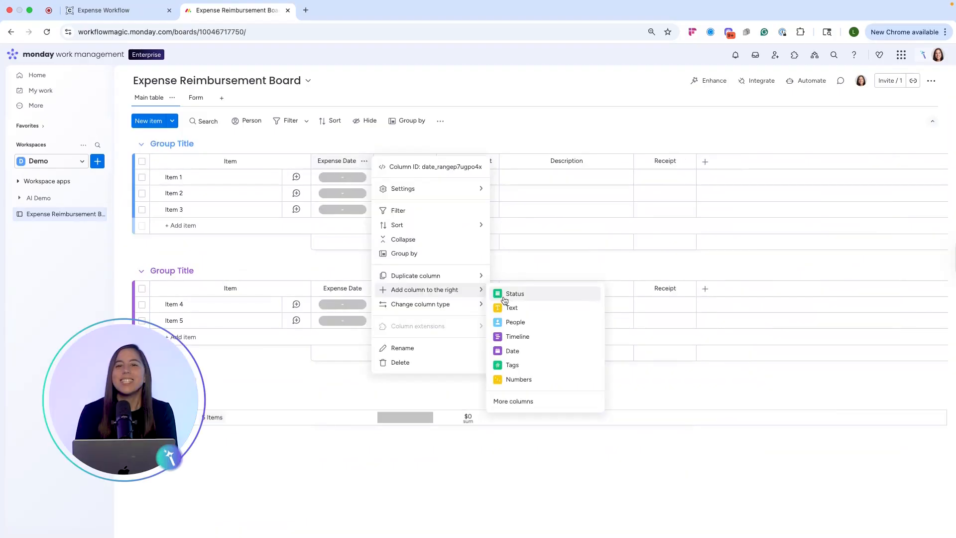
# - Add a status column and move it in front of the Expense Date column
pyautogui.click(512, 292)
pyautogui.moveTo(389, 161); pyautogui.dragTo(344, 162)
# - Add three people columns after Status, named "Requester", "Manager" and "Finance"
pyautogui.click(364, 163)
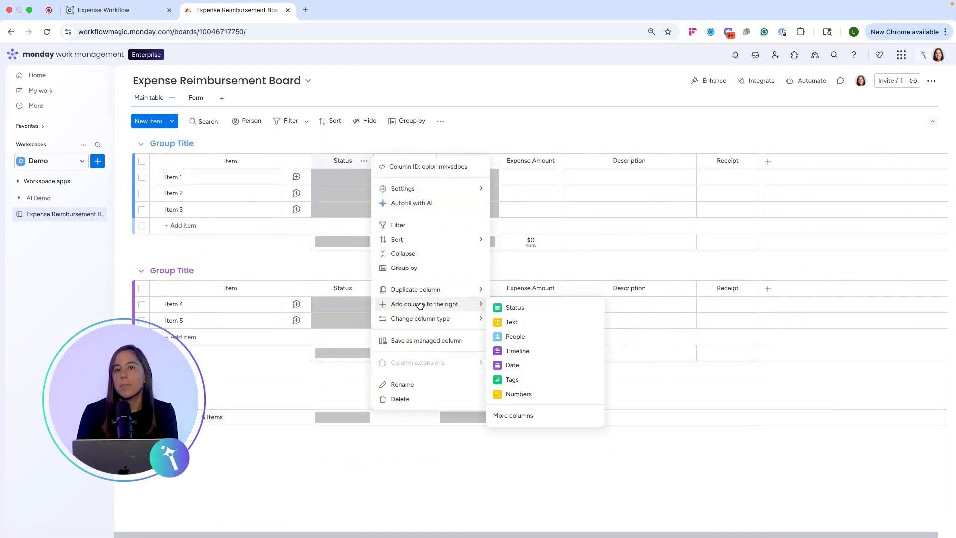
pyautogui.click(513, 335)
pyautogui.write('Requester')
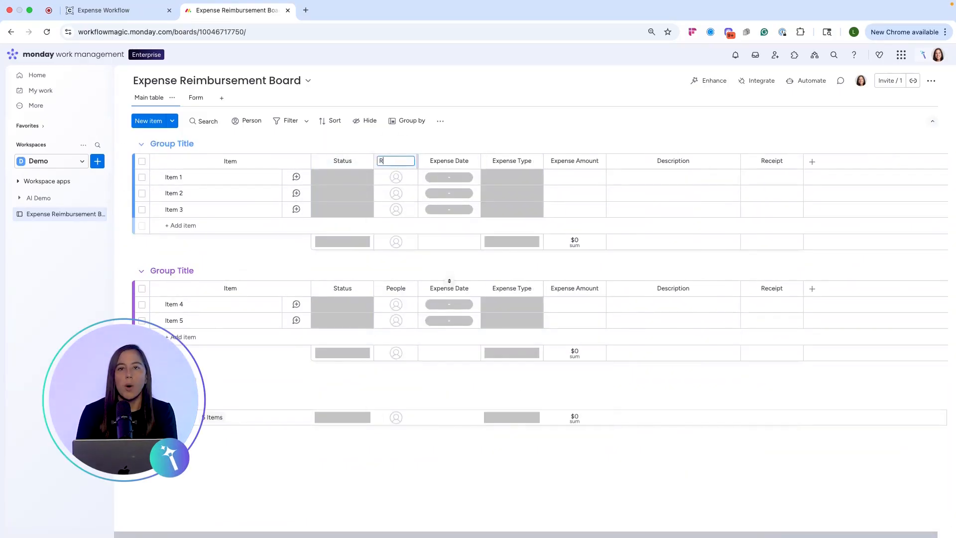
pyautogui.write('Manager')
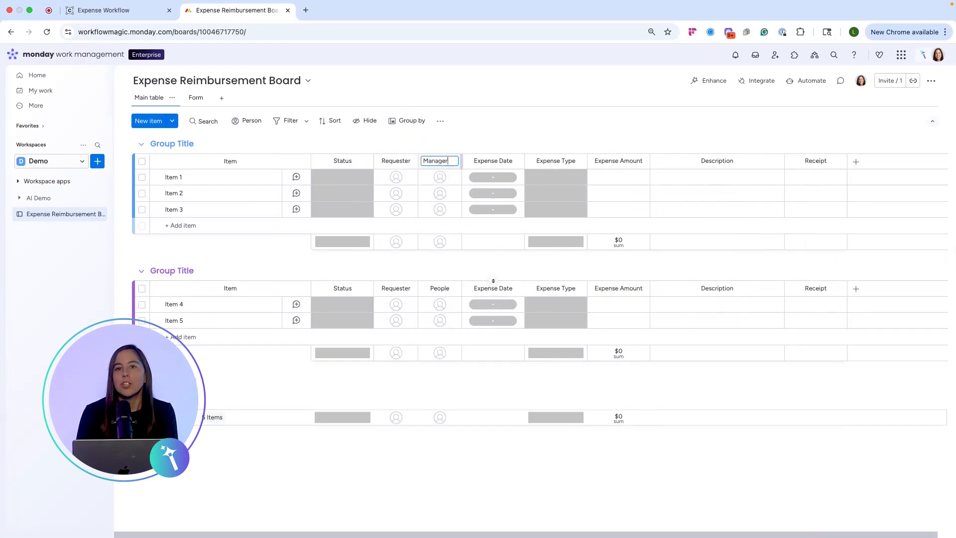
pyautogui.press('Return')
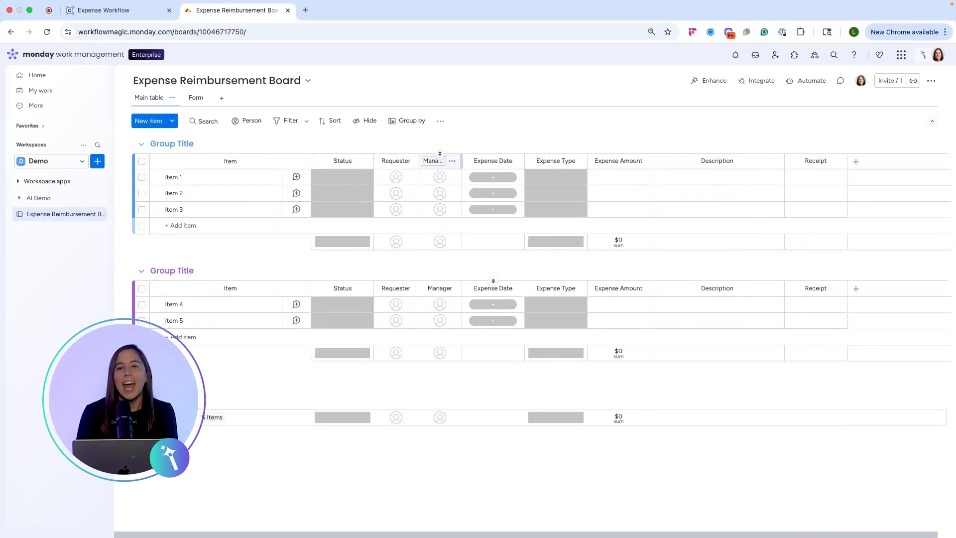
pyautogui.write('Finan')
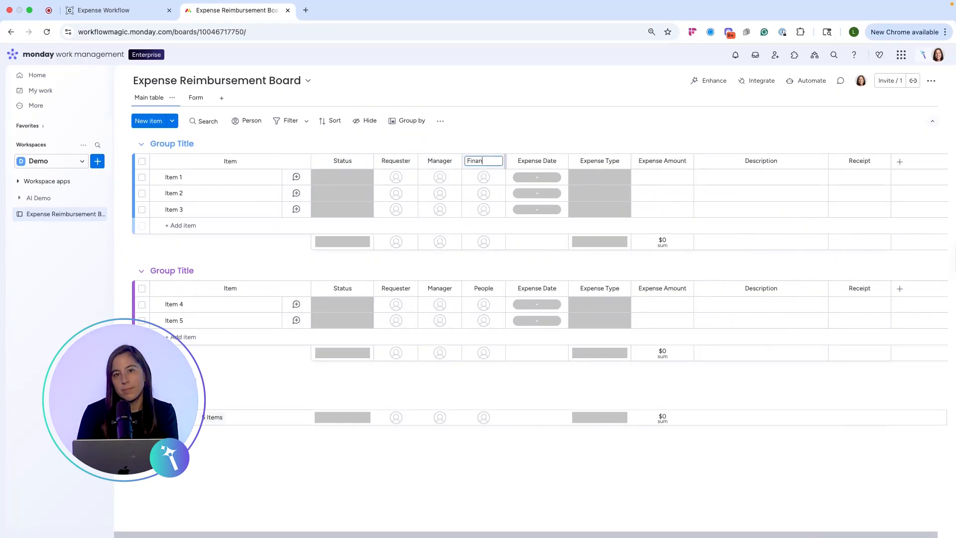
pyautogui.write('ce')
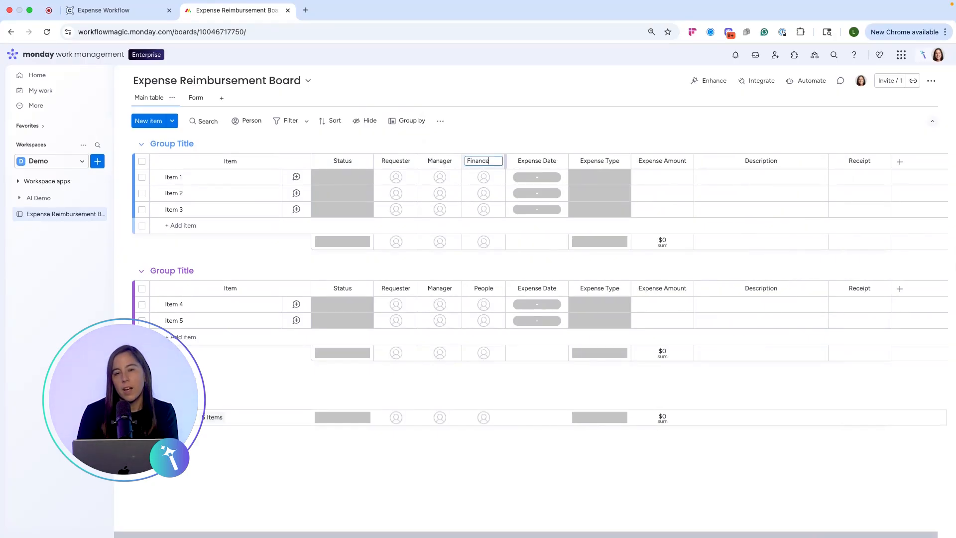
pyautogui.press('Return')
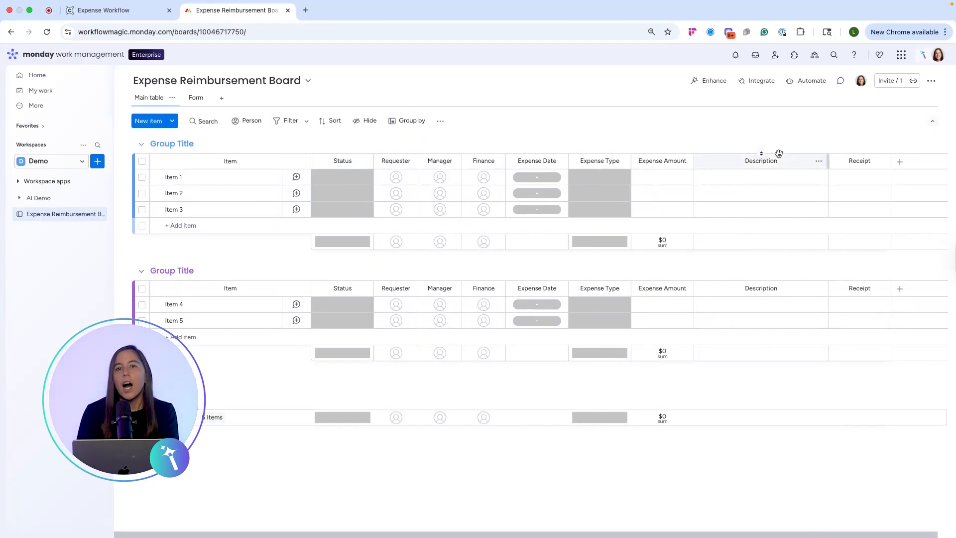
# - Add a status column directly after the Description column
pyautogui.click(818, 164)
pyautogui.moveTo(846, 319)
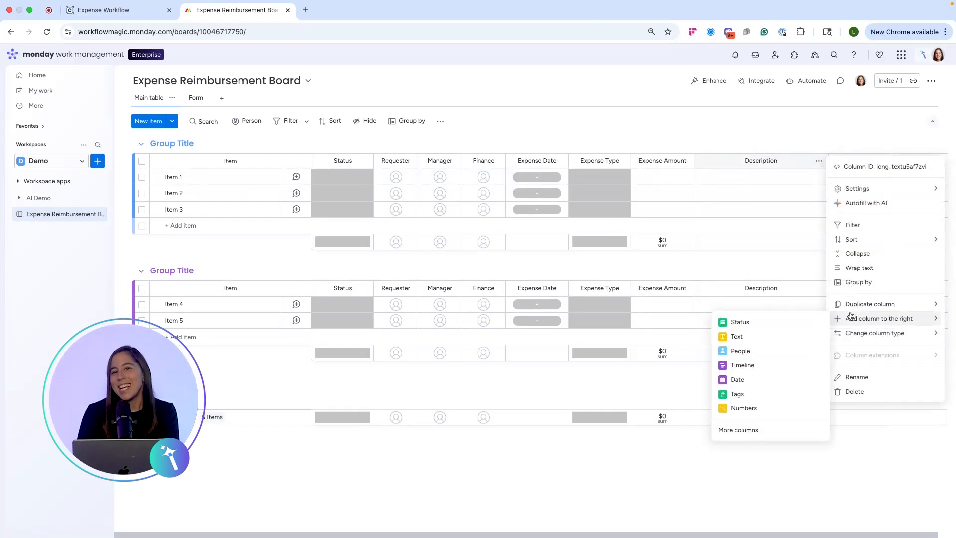
pyautogui.click(770, 327)
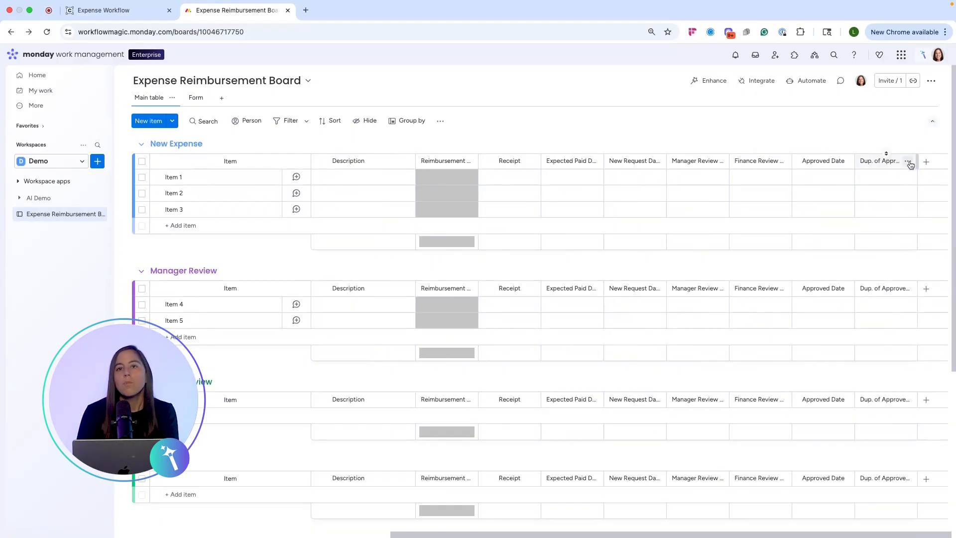
# - Delete the duplicated Approved Date column at the end of the board
pyautogui.click(908, 161)
pyautogui.click(817, 377)
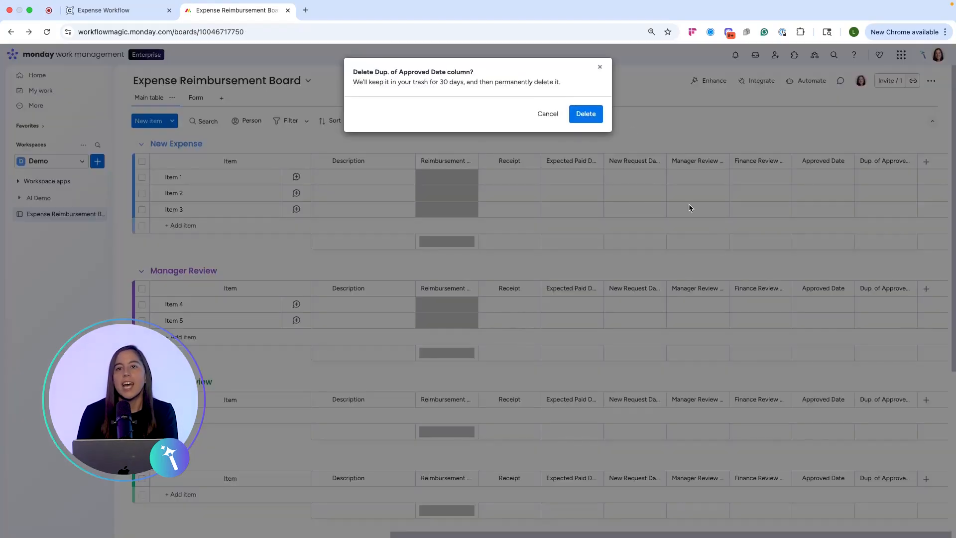
pyautogui.click(586, 115)
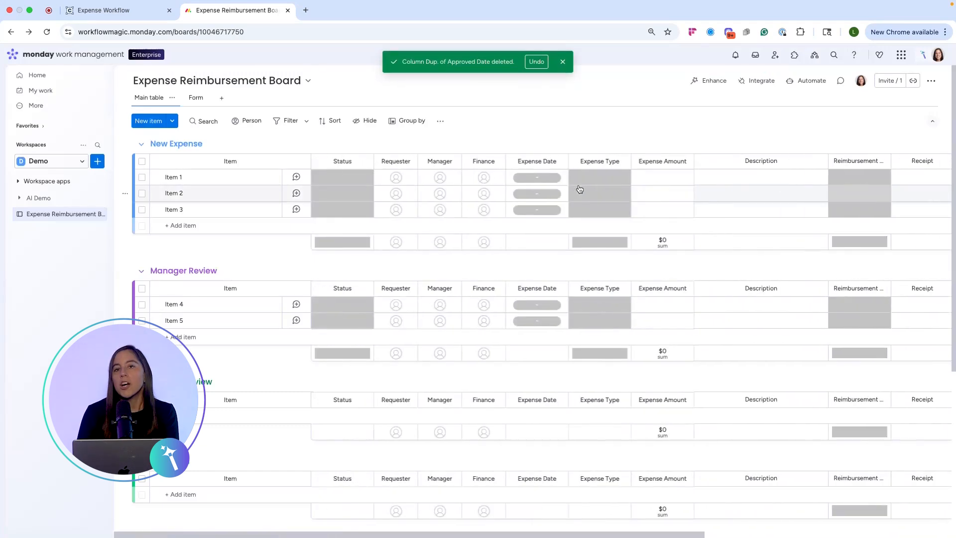
pyautogui.scroll(-5, 580, 189)
pyautogui.scroll(4, 578, 188)
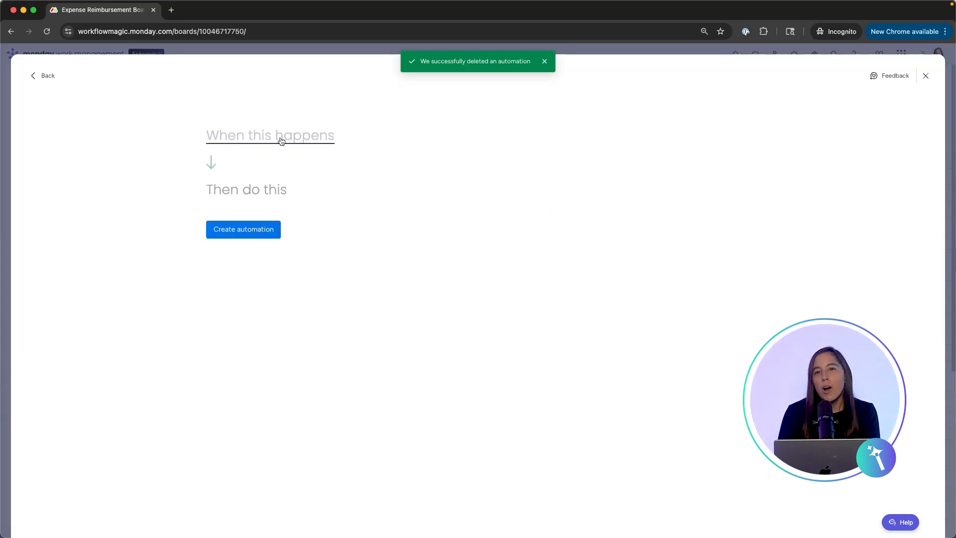
# - Build an automation that, when an item is created, notifies the Requester, notifies a second recipient and sets a date to today
pyautogui.click(280, 140)
pyautogui.click(242, 186)
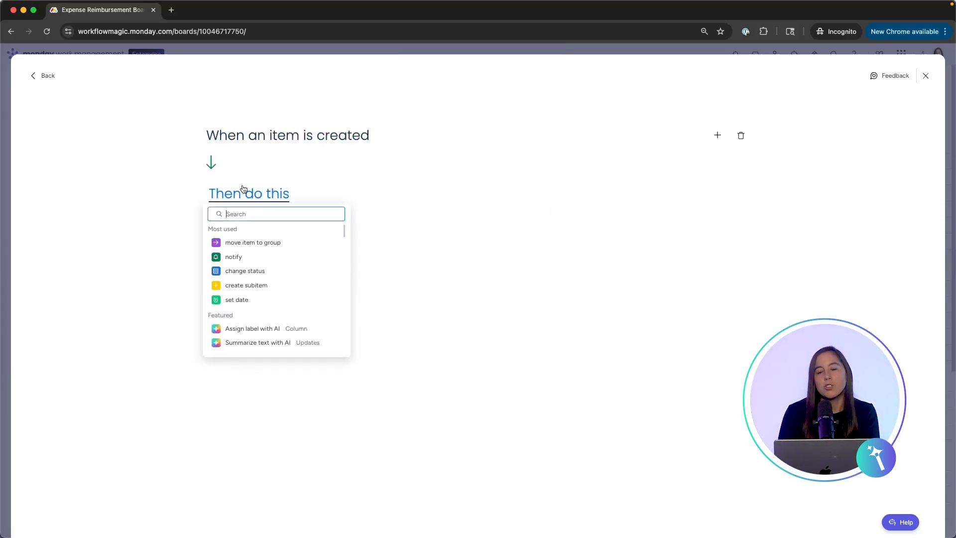
pyautogui.write('notify')
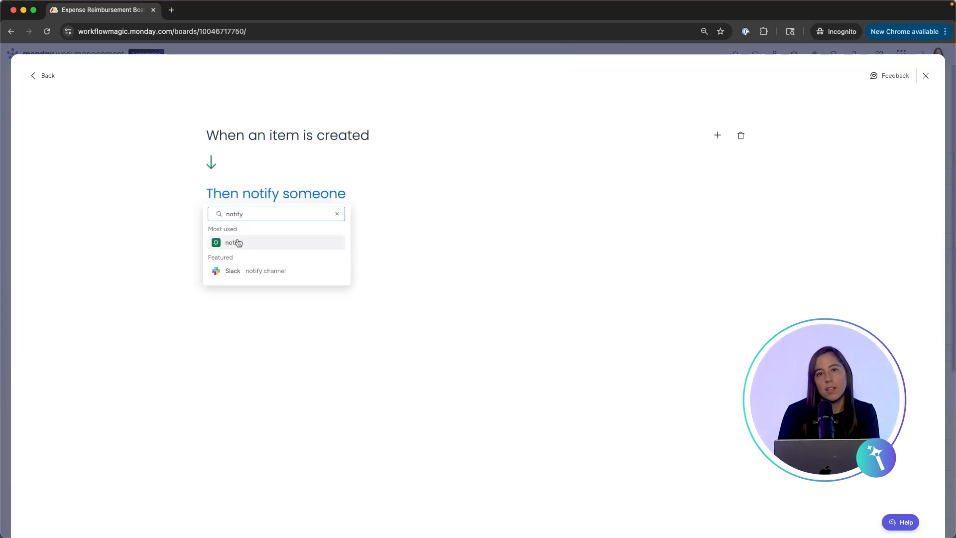
pyautogui.click(234, 241)
pyautogui.click(717, 193)
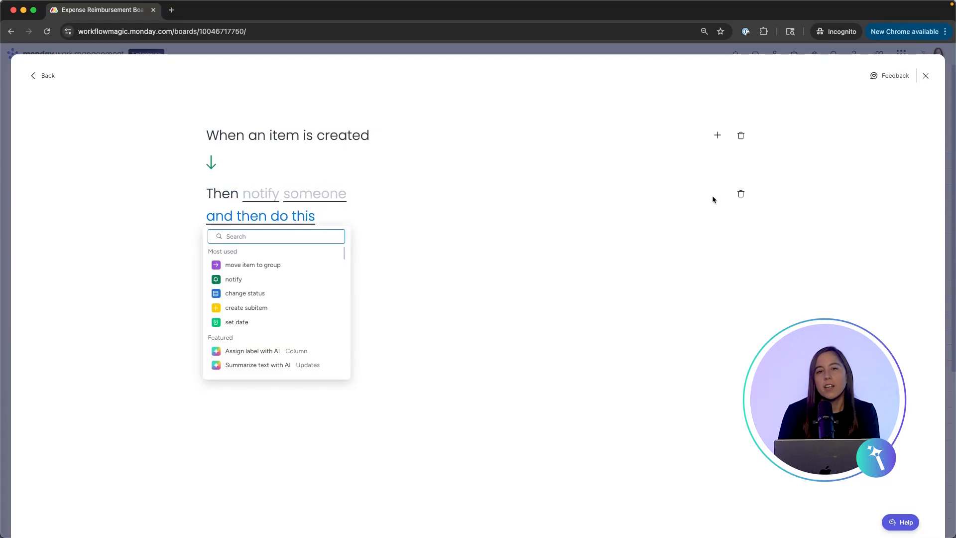
pyautogui.write('noti')
pyautogui.click(291, 268)
pyautogui.click(717, 216)
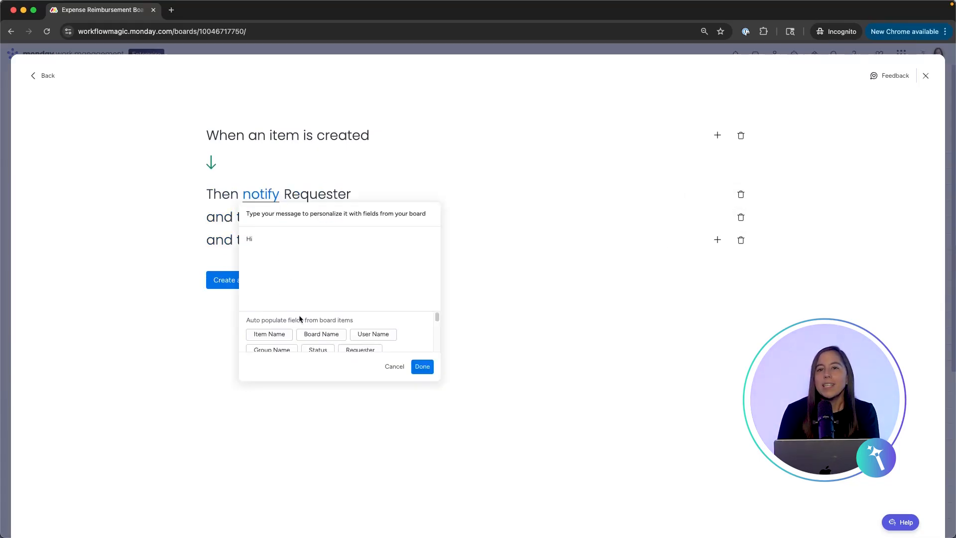
# - Write the Requester notification: greet {item's Requester}, confirm the {item's Expense Type} submission, and ask to "allow 3-5 business for your manager" to reach a decision
pyautogui.click(360, 338)
pyautogui.write(',')
pyautogui.press('Return')
pyautogui.press('Return')
pyautogui.write('You')
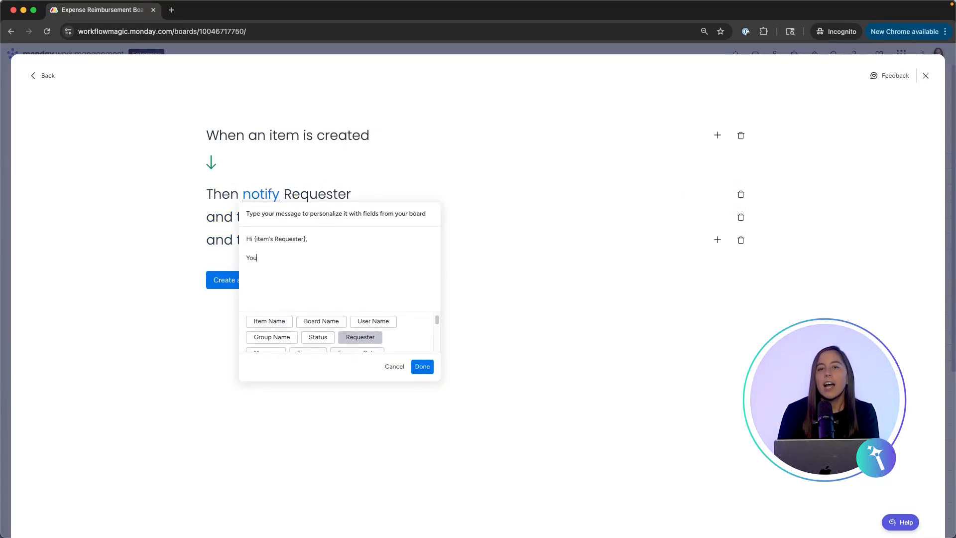
pyautogui.write('r expense submission for')
pyautogui.scroll(-1, 339, 331)
pyautogui.click(273, 345)
pyautogui.write('ha')
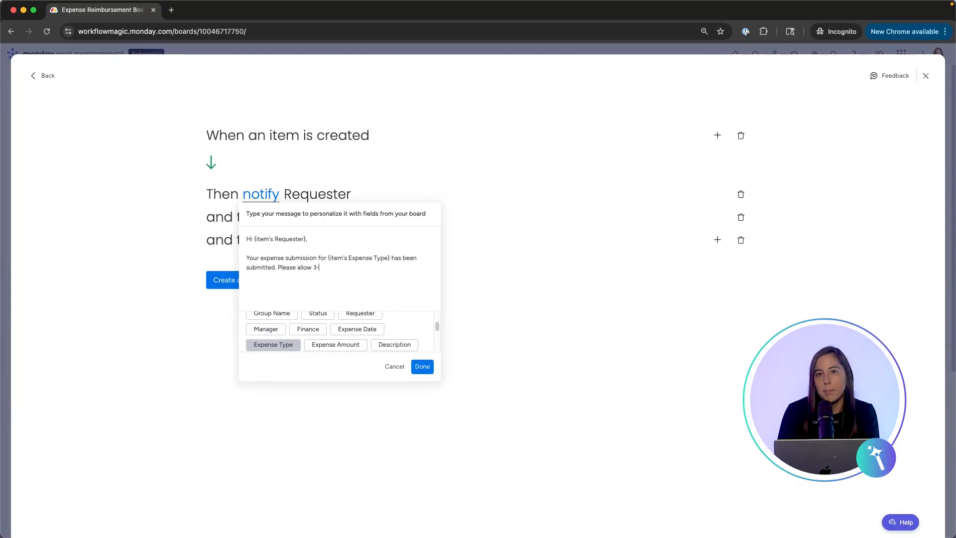
pyautogui.write('for your manager to')
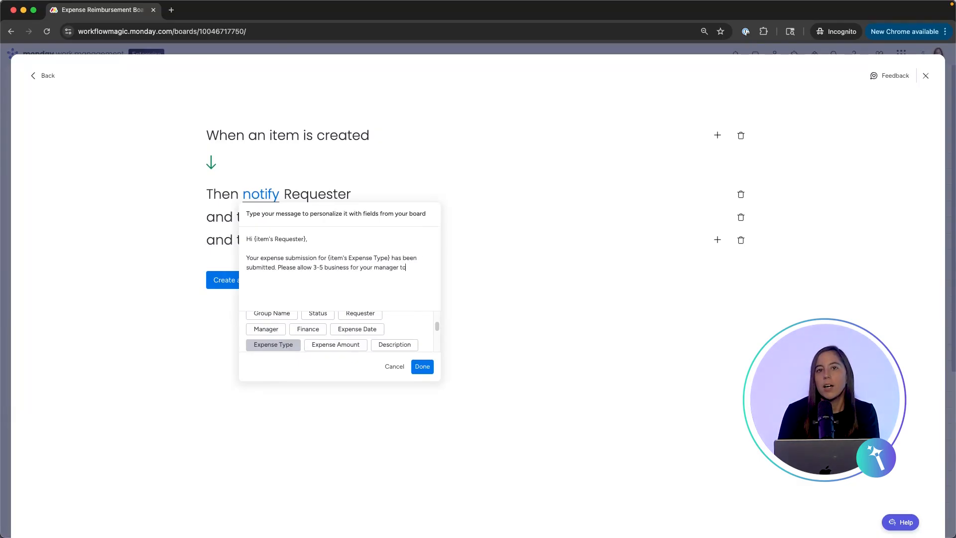
pyautogui.write('a decision.')
pyautogui.click(422, 368)
# - Address the second notification to the Manager people column and write its message, opening with "Hi" and the Manager field
pyautogui.click(327, 219)
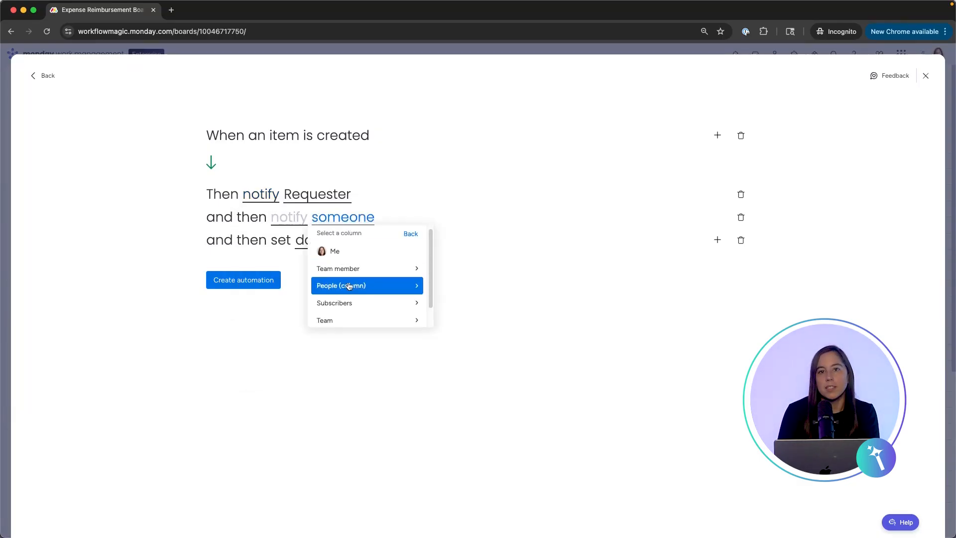
pyautogui.click(348, 286)
pyautogui.click(348, 272)
pyautogui.click(291, 215)
pyautogui.write('Hi')
pyautogui.scroll(-1, 359, 363)
pyautogui.click(294, 347)
pyautogui.write(',')
pyautogui.press('Return')
pyautogui.press('Return')
pyautogui.click(389, 362)
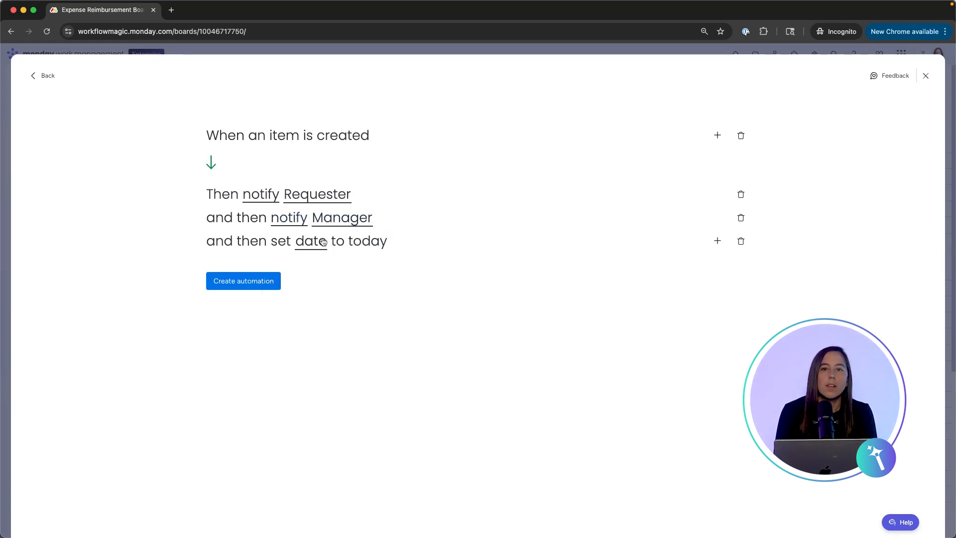
# - Make the automation set the New Request Date column to today
pyautogui.click(311, 241)
pyautogui.click(331, 276)
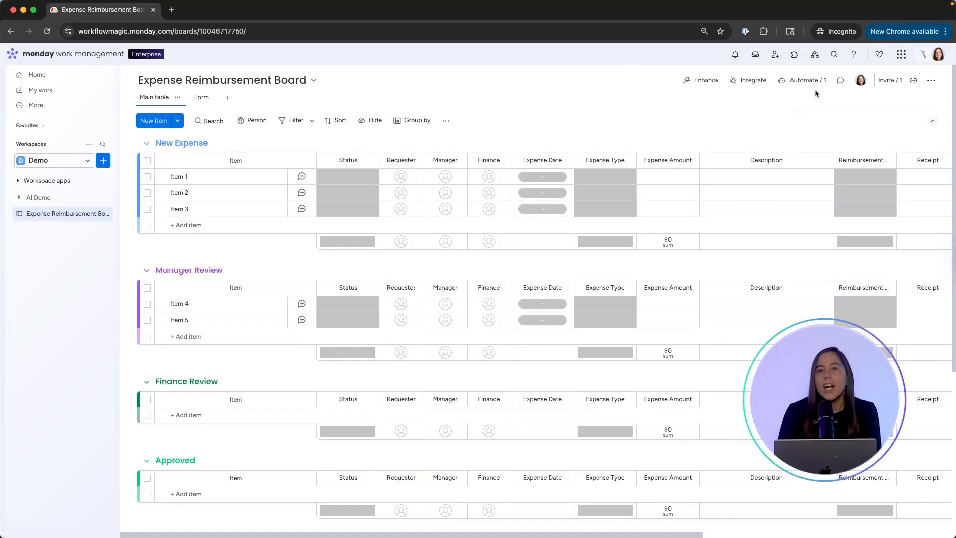
# - Start another custom automation triggered when an item is created, with an assign person action
pyautogui.click(804, 80)
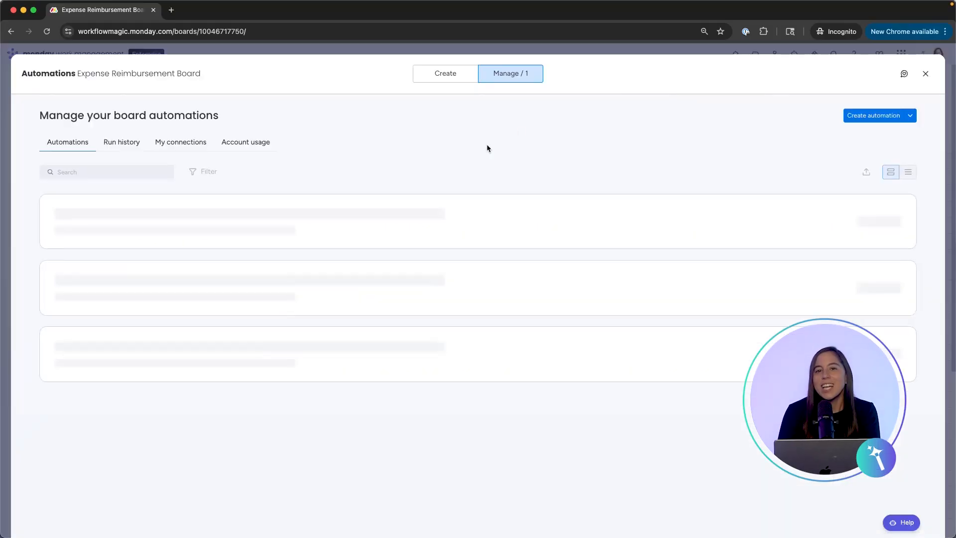
pyautogui.click(865, 119)
pyautogui.click(269, 131)
pyautogui.write('item')
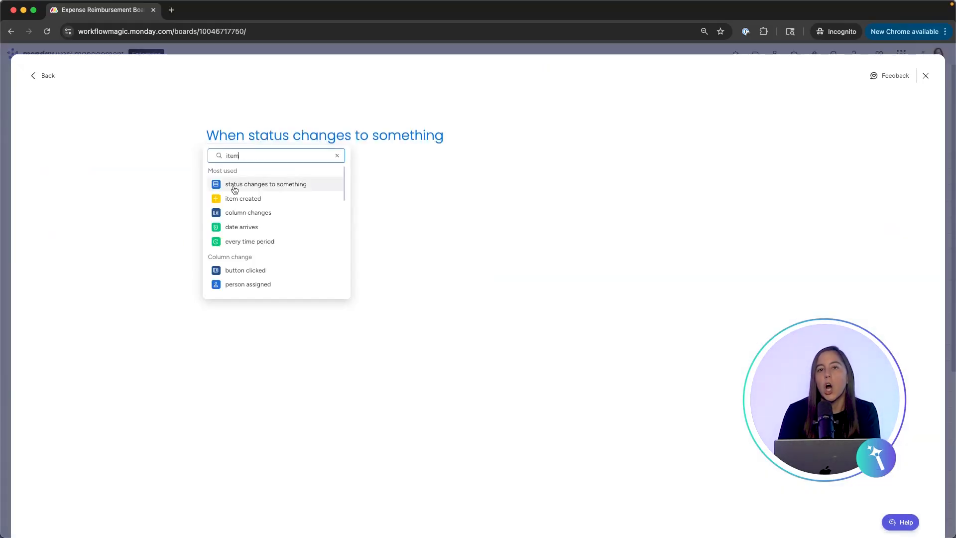
pyautogui.click(250, 187)
pyautogui.write('assign')
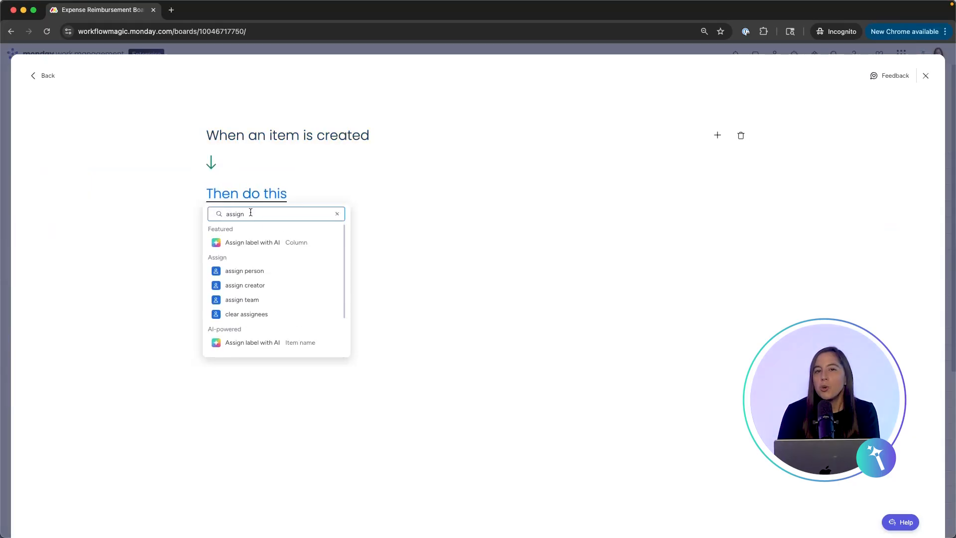
pyautogui.click(259, 272)
# - Have the action add the finance team member as assignee in the Finance column and create the automation
pyautogui.click(333, 202)
pyautogui.click(269, 233)
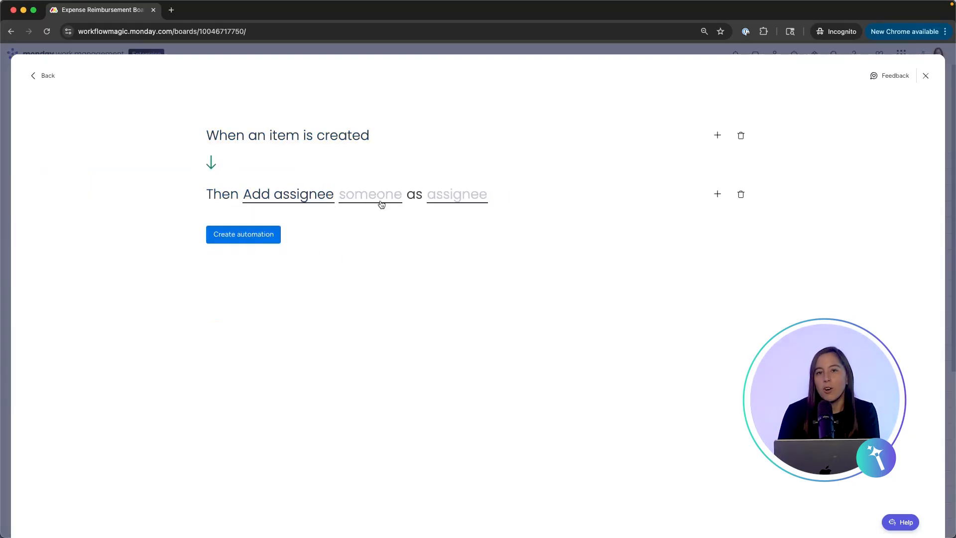
pyautogui.click(396, 199)
pyautogui.click(366, 249)
pyautogui.click(436, 195)
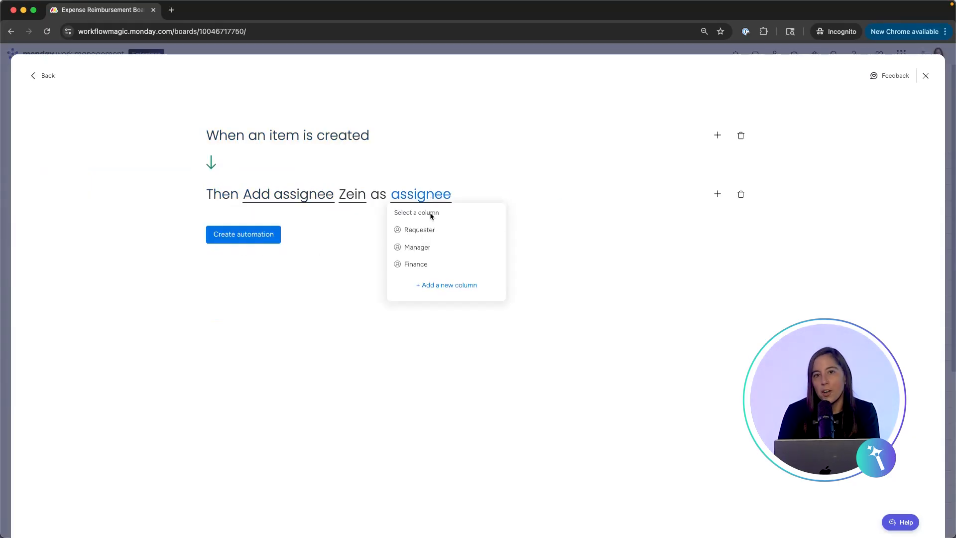
pyautogui.click(420, 265)
pyautogui.click(248, 234)
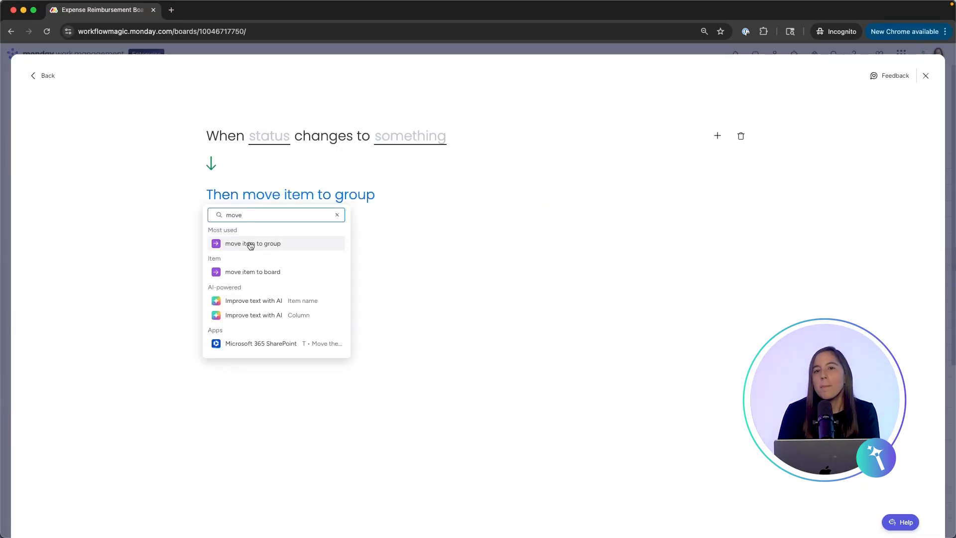
# - In a status-change automation, move the item to the Manager Review group when Status changes to Manager Review
pyautogui.click(250, 245)
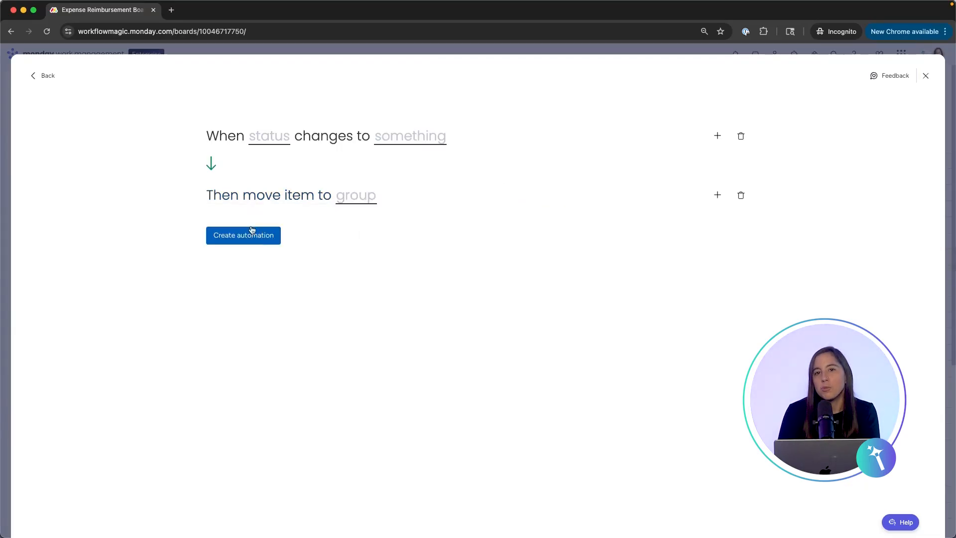
pyautogui.click(277, 134)
pyautogui.click(275, 174)
pyautogui.click(418, 143)
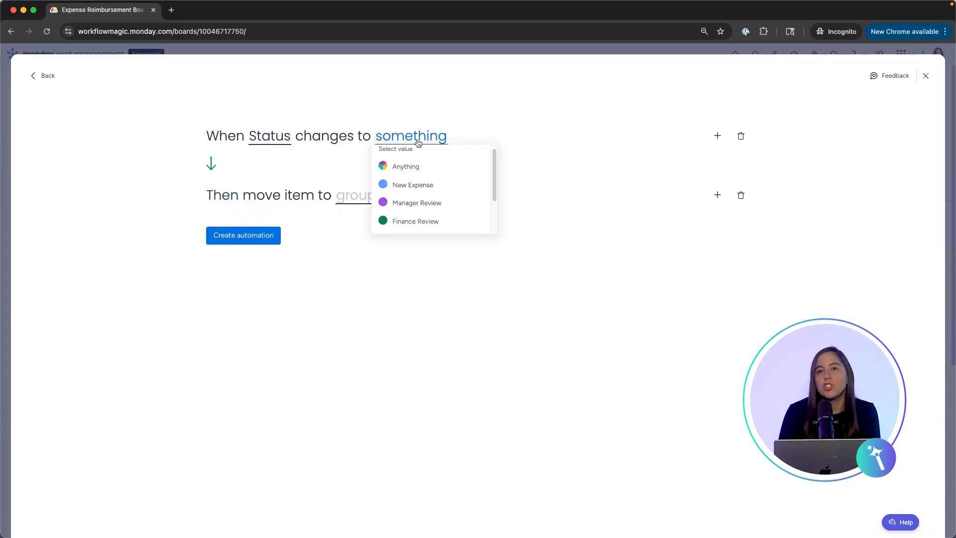
pyautogui.click(417, 204)
pyautogui.click(361, 196)
pyautogui.click(373, 261)
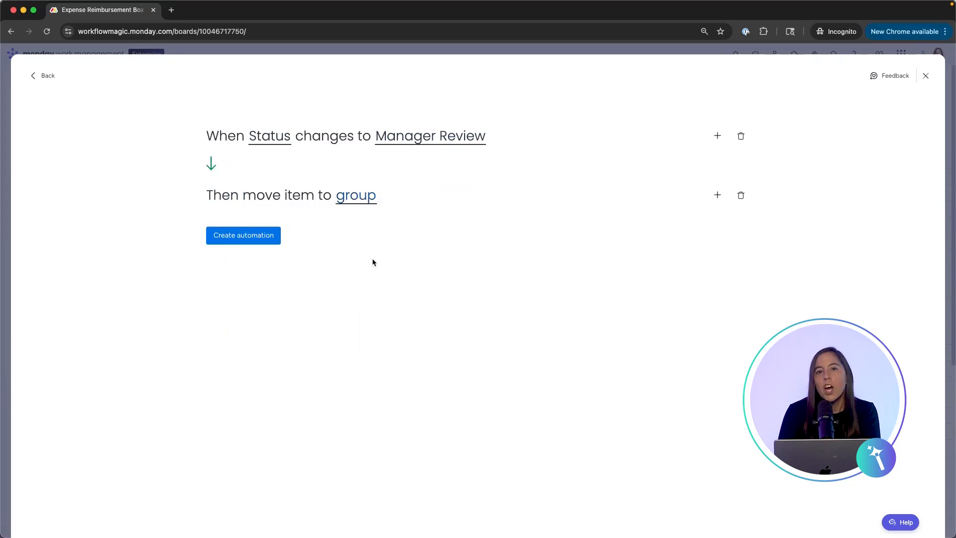
# - Add an action setting the Manager Review Date column to today and create the automation
pyautogui.click(718, 196)
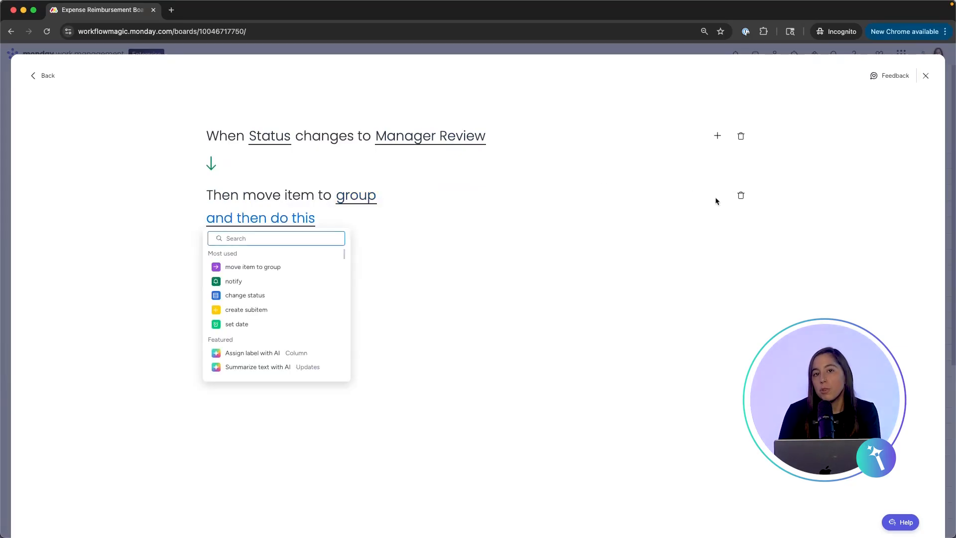
pyautogui.write('date')
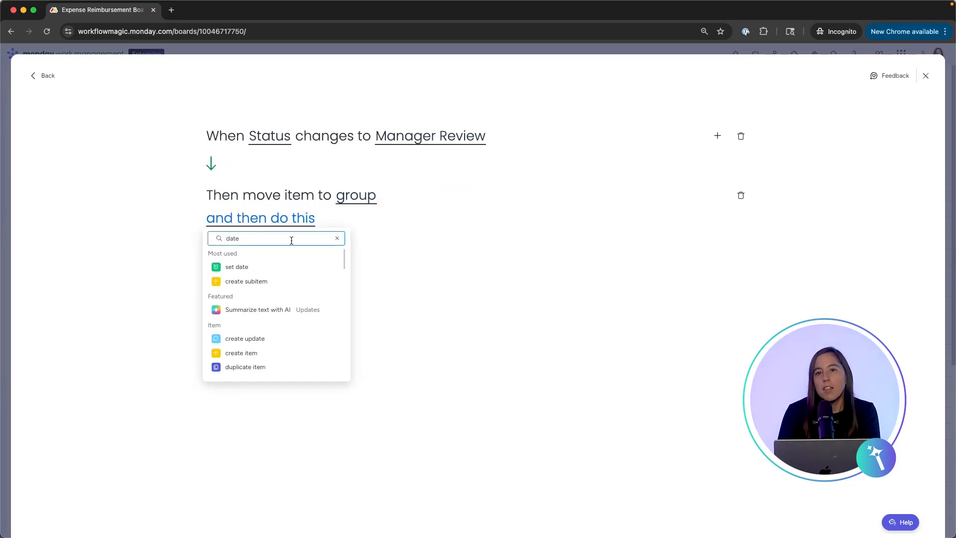
pyautogui.click(269, 266)
pyautogui.click(317, 221)
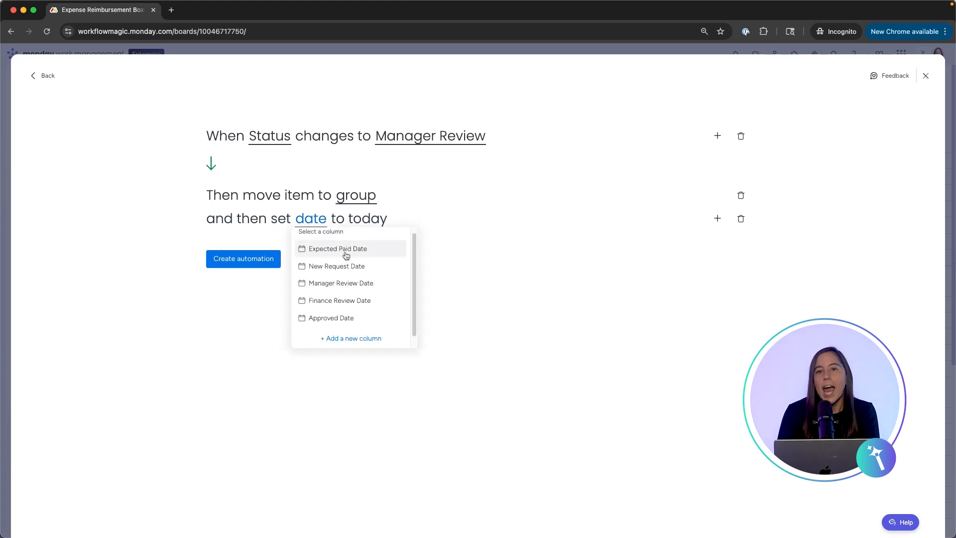
pyautogui.click(352, 282)
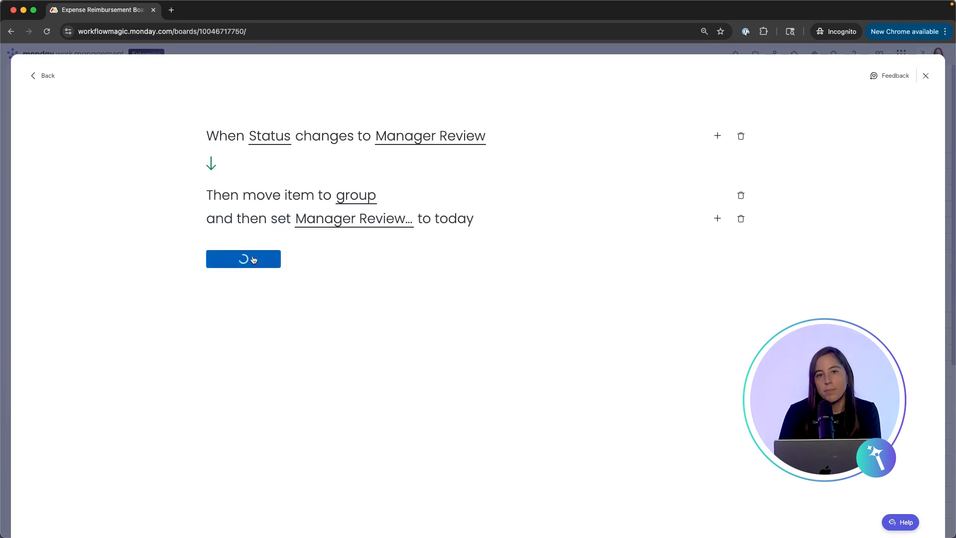
# - Check which group the Manager Review automation moves items to, and return to the automations list
pyautogui.click(356, 195)
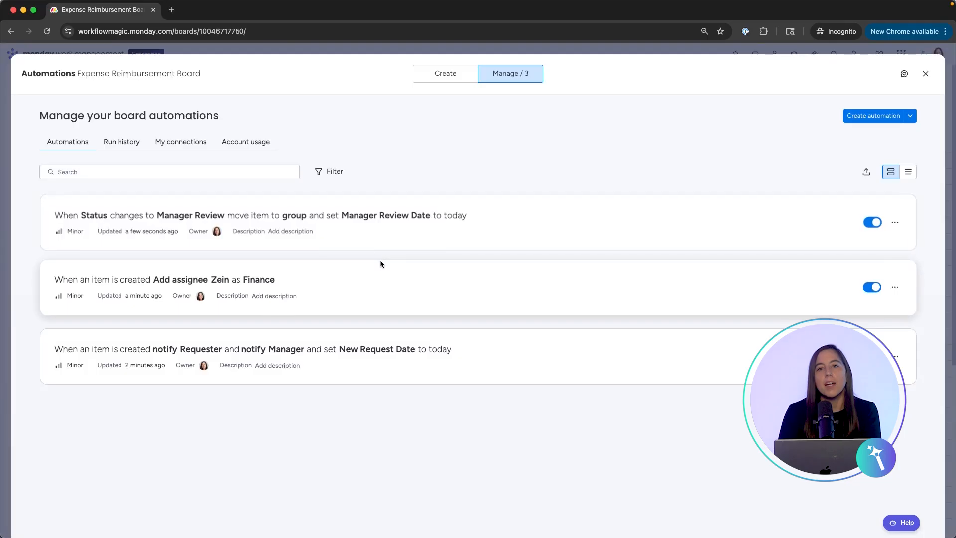
pyautogui.click(333, 222)
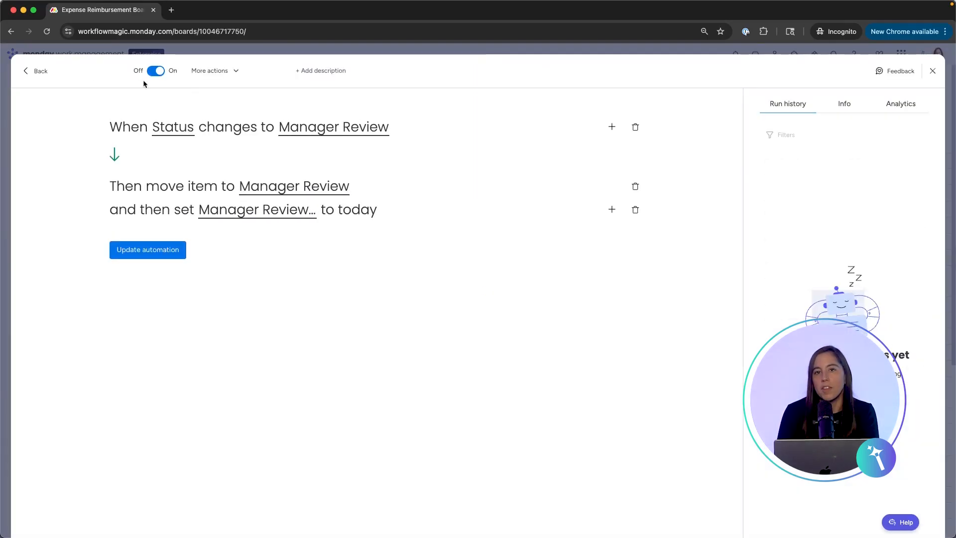
pyautogui.click(38, 72)
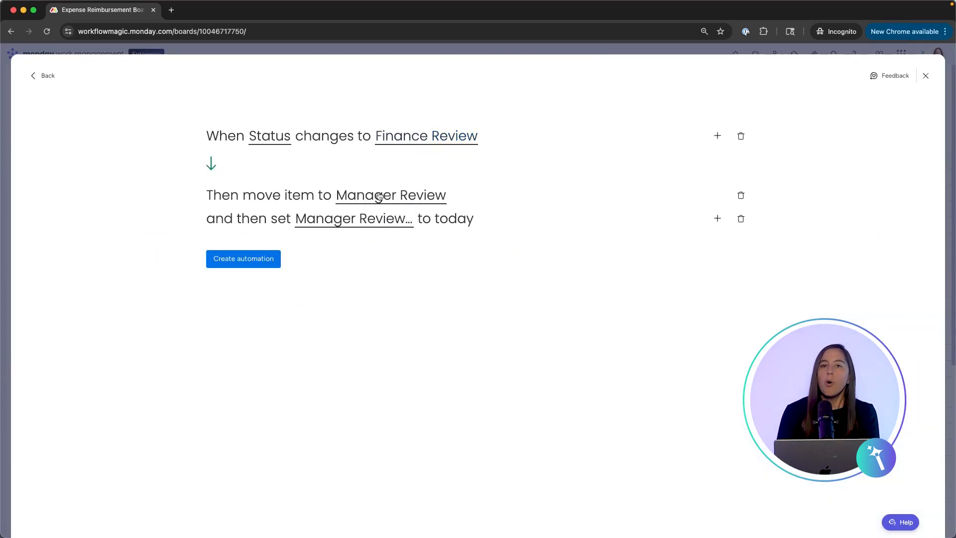
# - In the Finance Review automation, set the target group to Finance Review and the date column to Finance Review Date
pyautogui.click(380, 196)
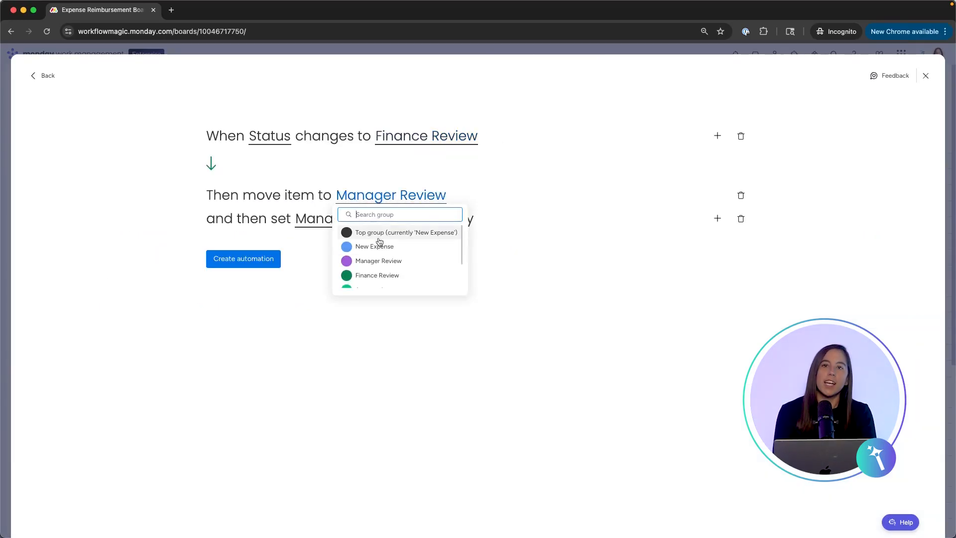
pyautogui.click(384, 276)
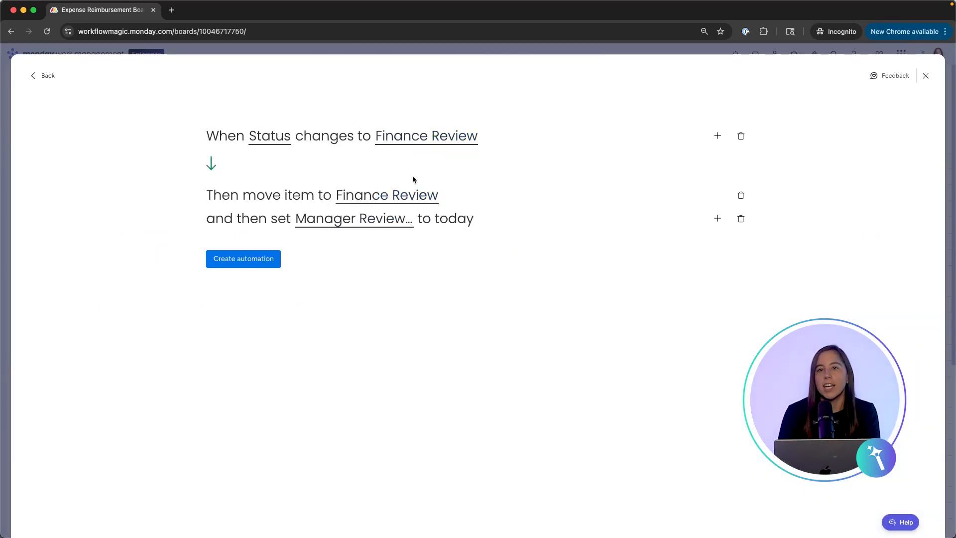
pyautogui.click(384, 224)
pyautogui.click(349, 298)
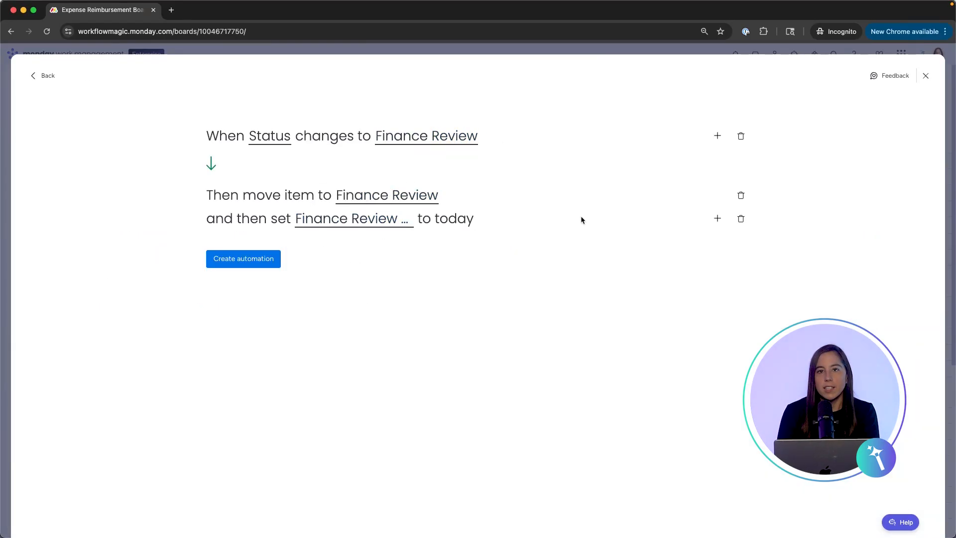
# - Add a notify action to the Finance Review automation and start its message with "Hi {item's Finance},"
pyautogui.click(716, 222)
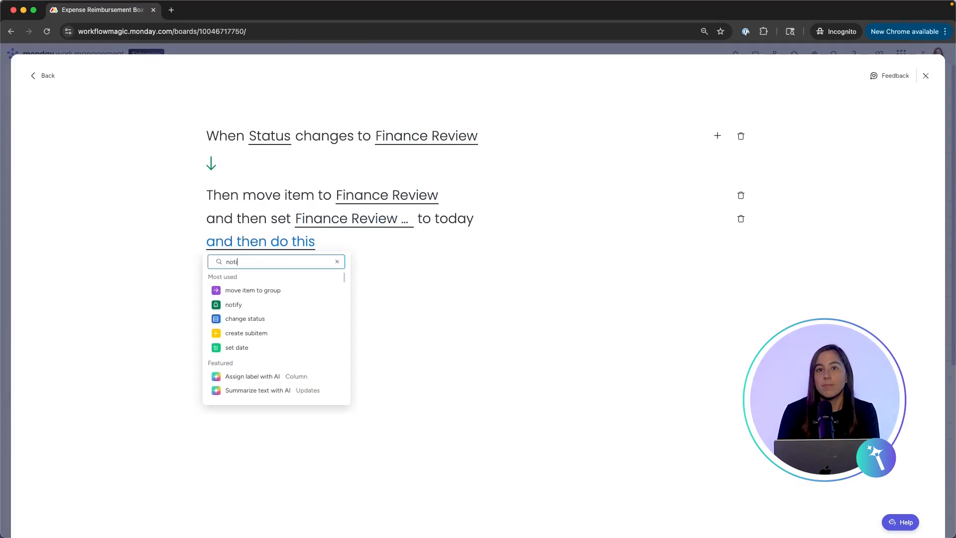
pyautogui.click(265, 288)
pyautogui.click(302, 240)
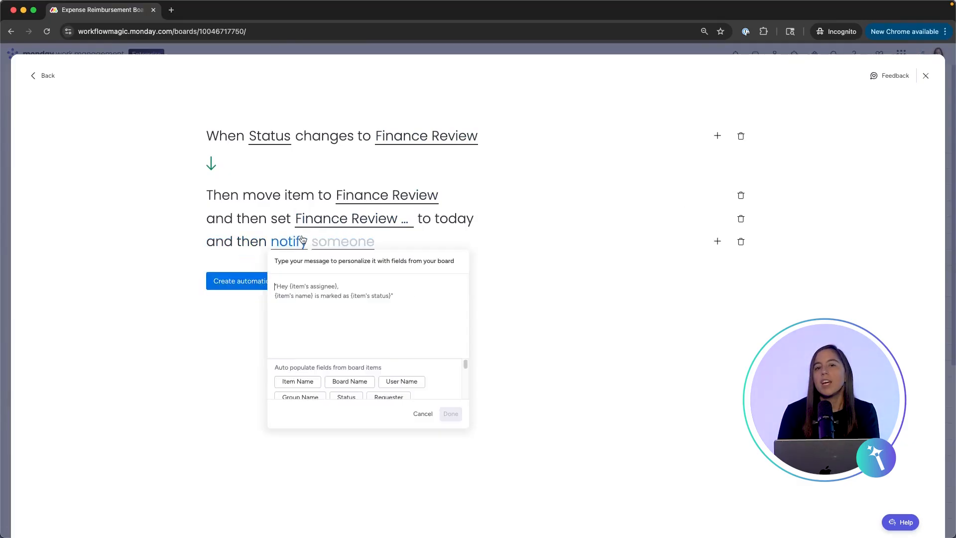
pyautogui.write('Hi')
pyautogui.scroll(-3, 351, 388)
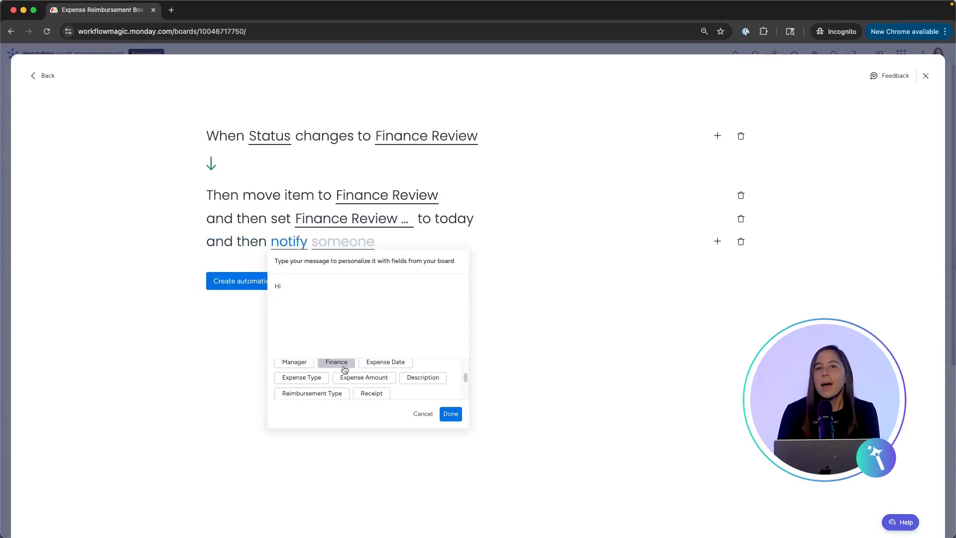
pyautogui.press('Return')
# - Continue the notification message with "{item's Requester} has a request of {item's Expense Type} for {item's Expense Amount}. Please approve"
pyautogui.scroll(5, 374, 390)
pyautogui.click(389, 397)
pyautogui.write('has su')
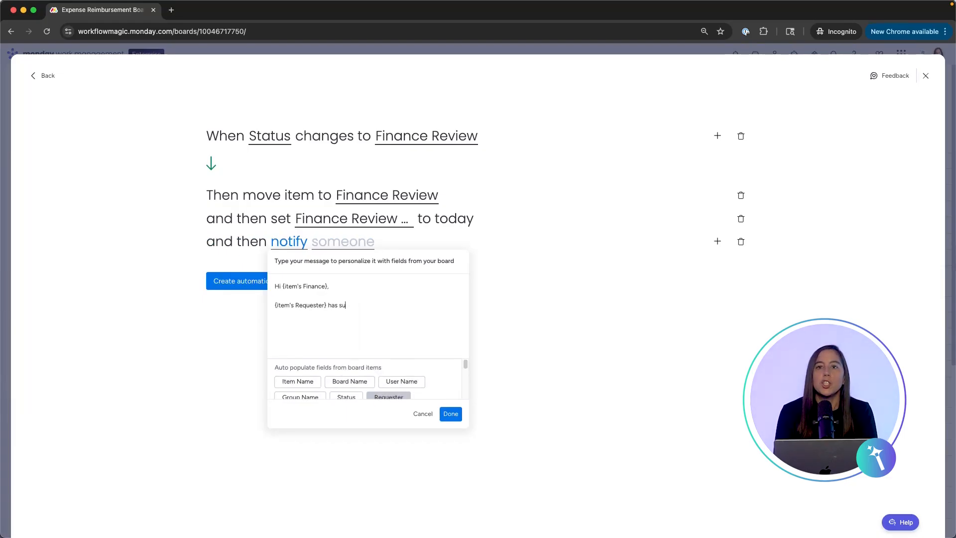
pyautogui.press('BackSpace')
pyautogui.press('BackSpace')
pyautogui.write('a request of')
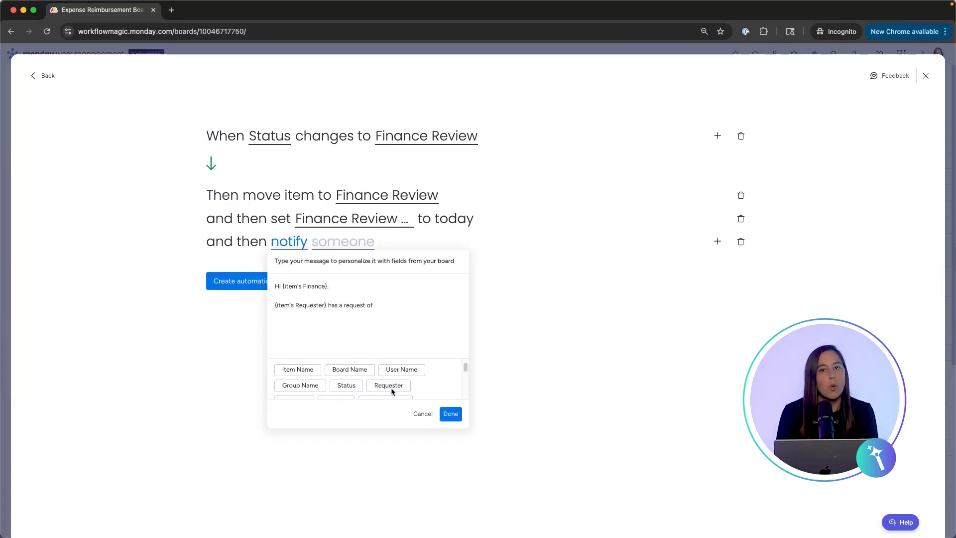
pyautogui.scroll(-4, 393, 391)
pyautogui.click(302, 374)
pyautogui.write('for')
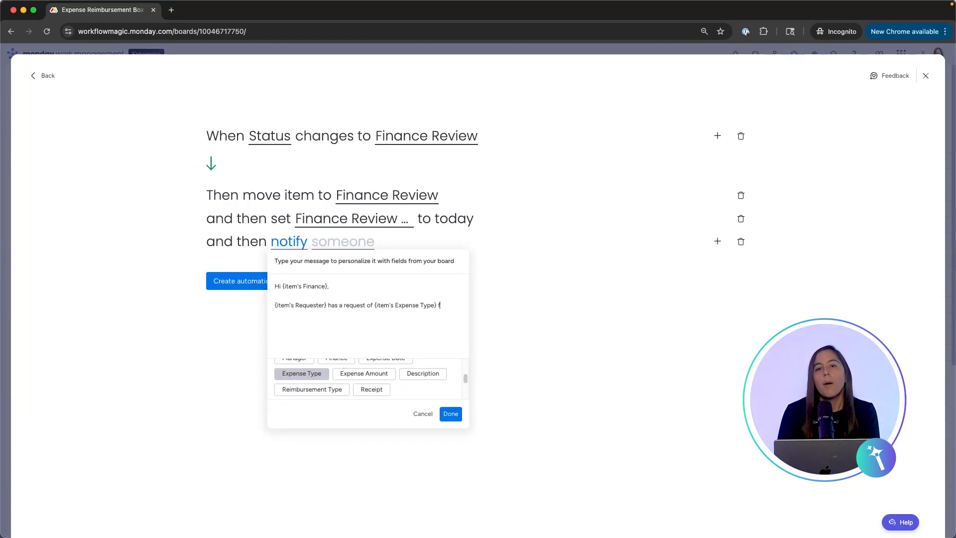
pyautogui.click(347, 374)
pyautogui.write('. Please review')
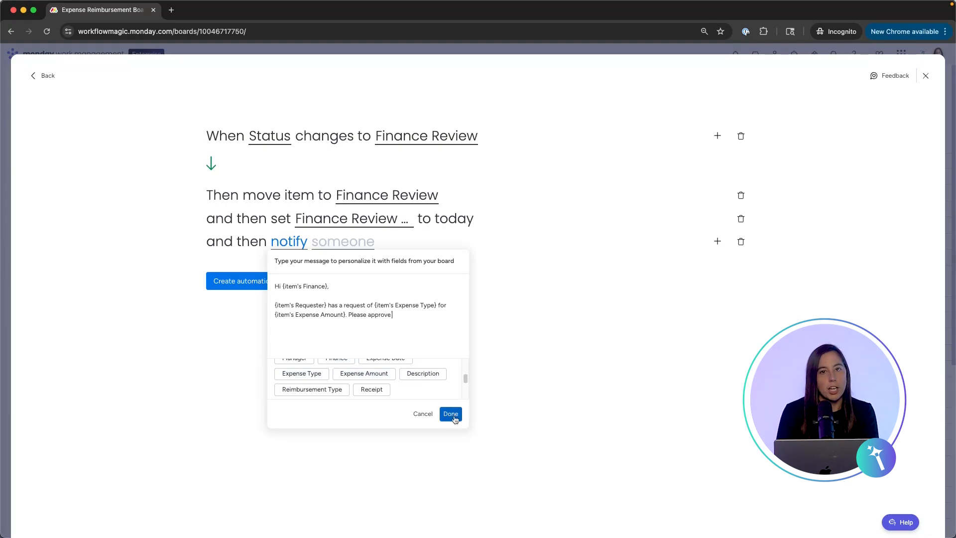
# - Save the message with Finance as the notification recipient and create the automation
pyautogui.click(450, 414)
pyautogui.click(335, 243)
pyautogui.click(347, 314)
pyautogui.click(259, 281)
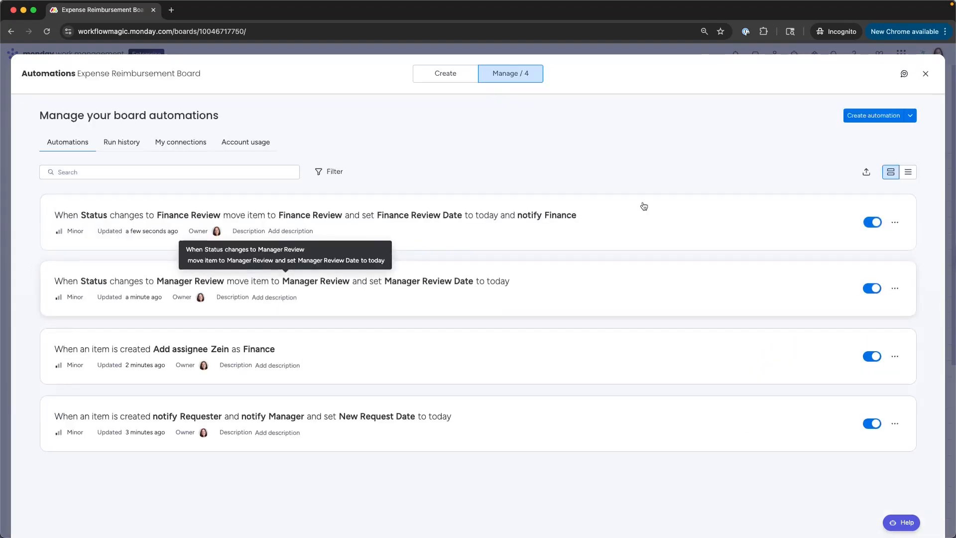
# - Duplicate the Finance Review automation and set the copy's trigger status to Approved
pyautogui.click(895, 222)
pyautogui.click(829, 273)
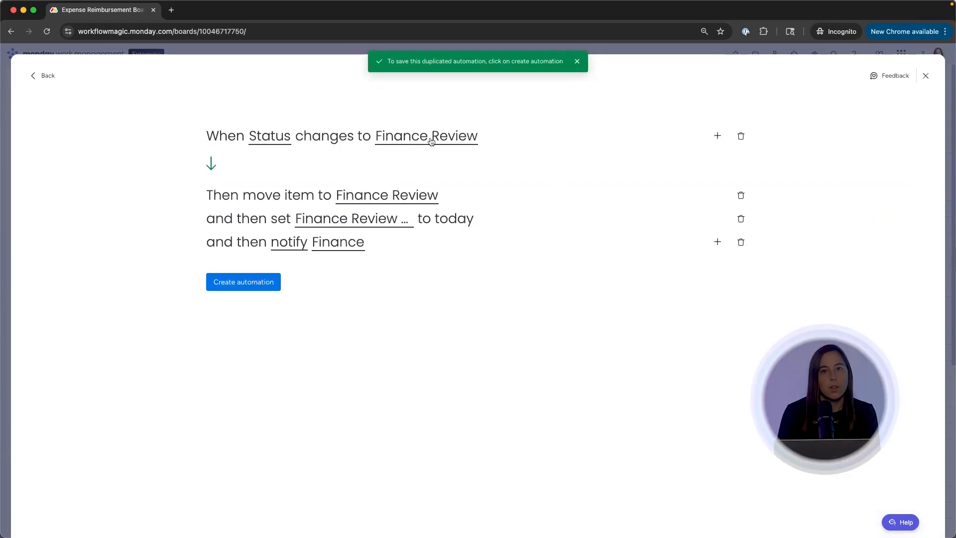
pyautogui.click(432, 135)
pyautogui.click(404, 224)
# - In the duplicated automation, set the target group to Approved and the date column to Approved Date
pyautogui.click(375, 198)
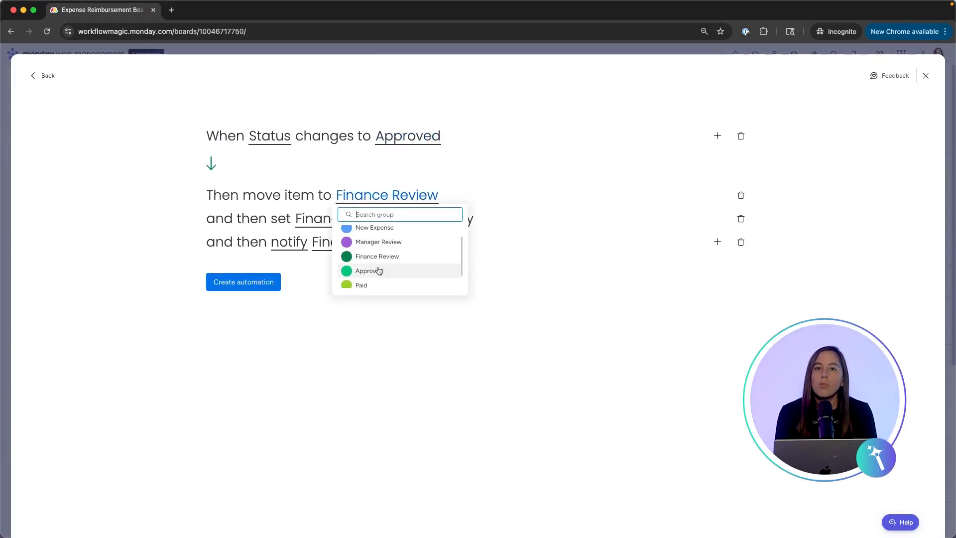
pyautogui.click(376, 270)
pyautogui.click(352, 219)
pyautogui.click(351, 316)
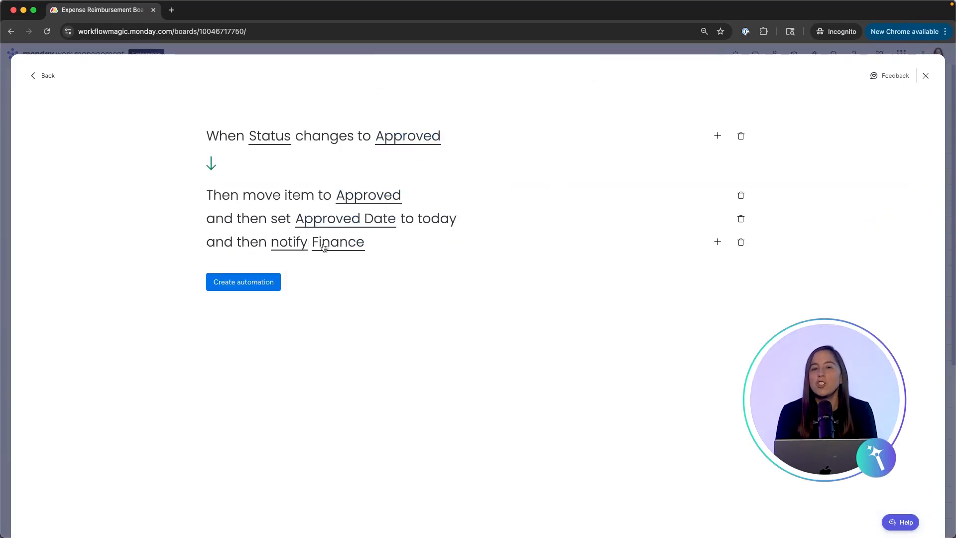
# - Change the notification recipient to Requester and start its message with "Hi {item's Requester},"
pyautogui.click(324, 247)
pyautogui.click(342, 312)
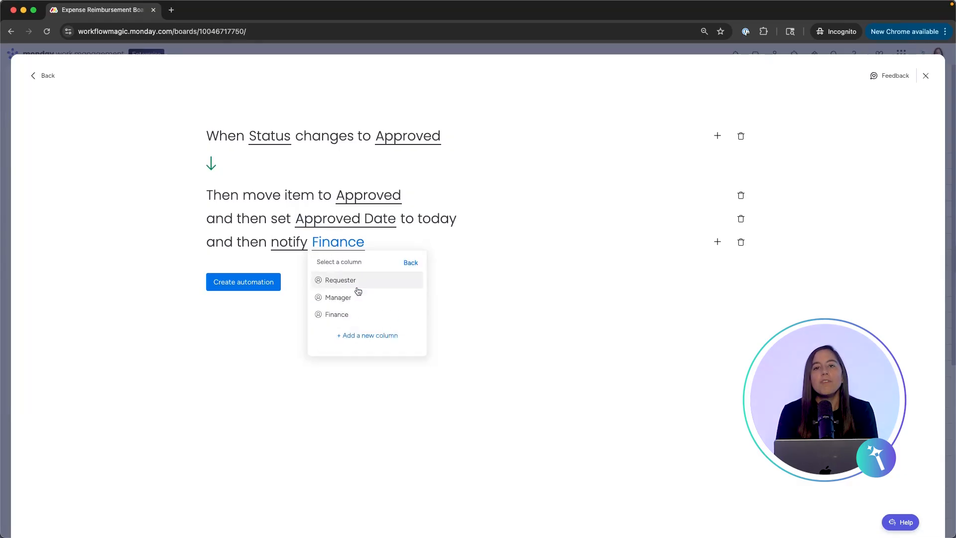
pyautogui.click(349, 281)
pyautogui.click(292, 243)
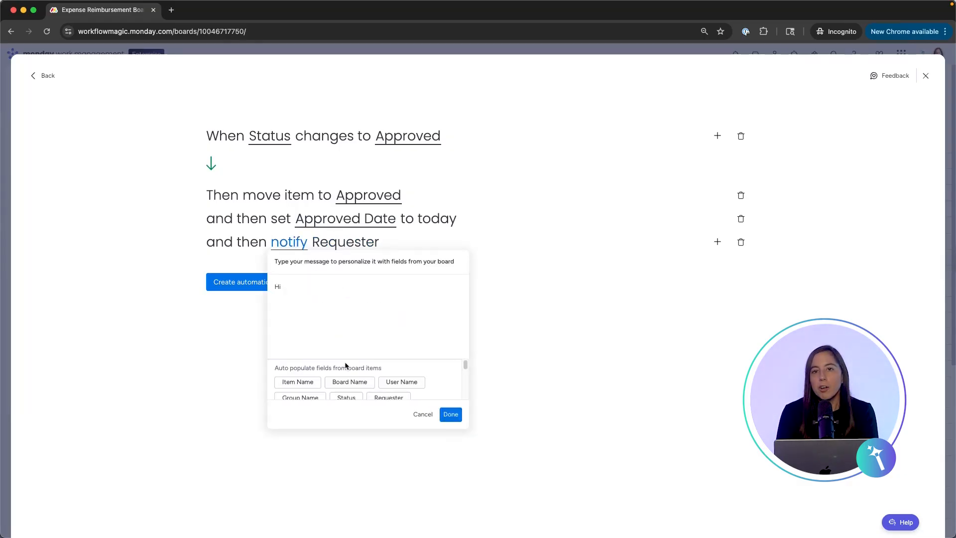
pyautogui.click(388, 397)
pyautogui.write(',')
pyautogui.press('Return')
pyautogui.press('Return')
# - Write and save the message "Your request for {item's Expense Type} of ${item's Expense Amount} has been approved and will be paid on {item's Expected Paid Date}"
pyautogui.write('Your request for')
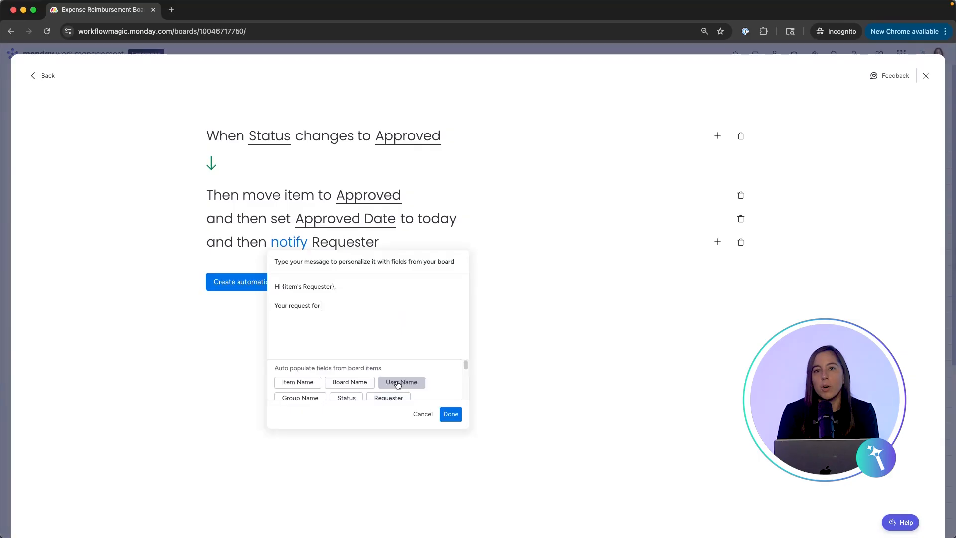
pyautogui.scroll(-3, 398, 384)
pyautogui.click(314, 387)
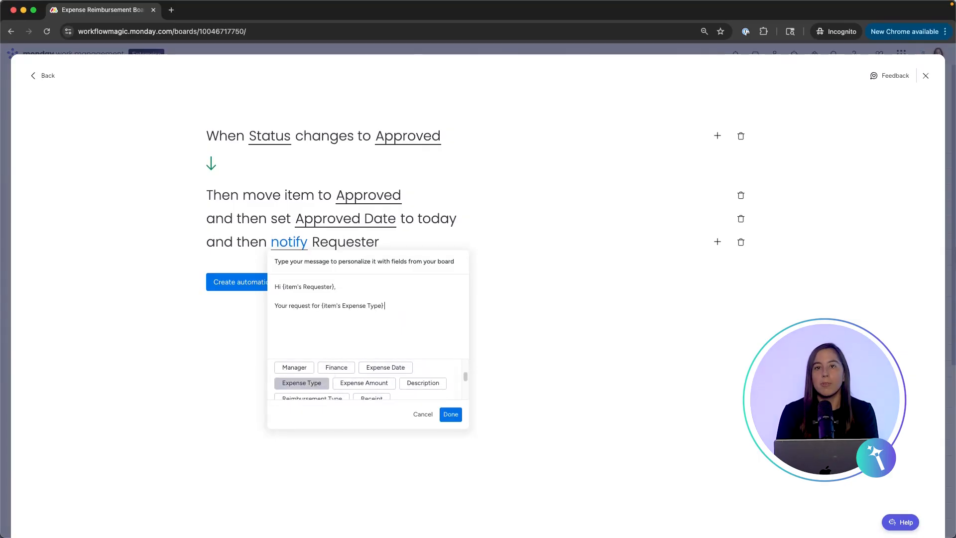
pyautogui.click(364, 383)
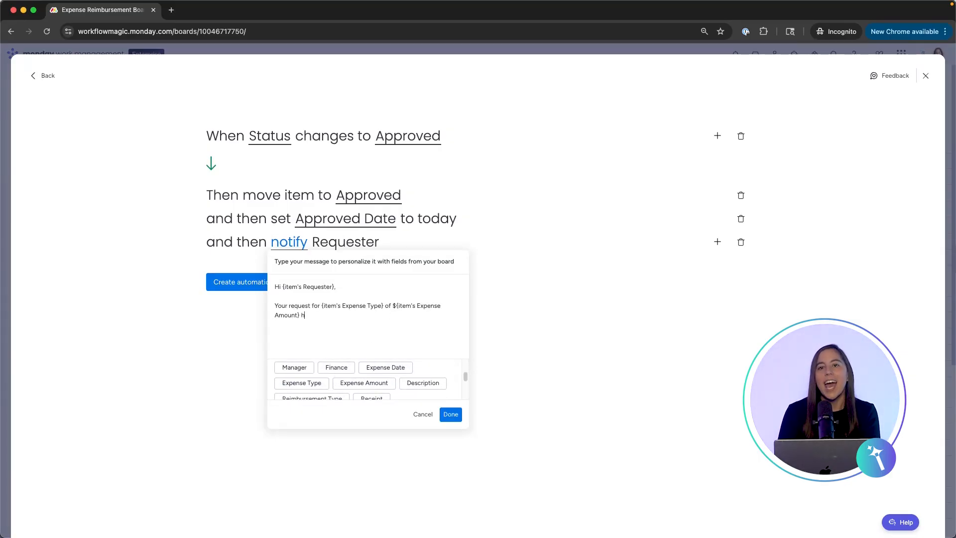
pyautogui.write('d and will be pai')
pyautogui.scroll(-2, 384, 380)
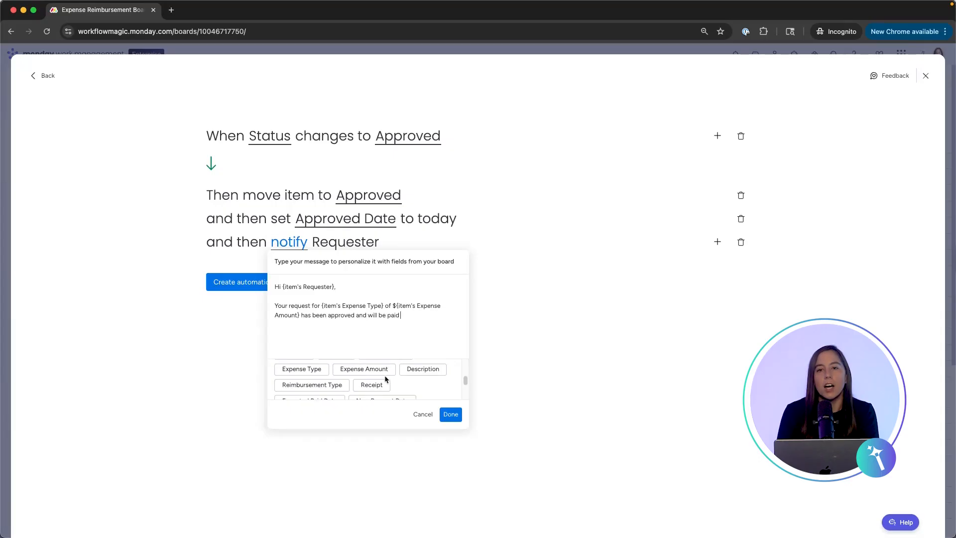
pyautogui.write('on')
pyautogui.click(329, 385)
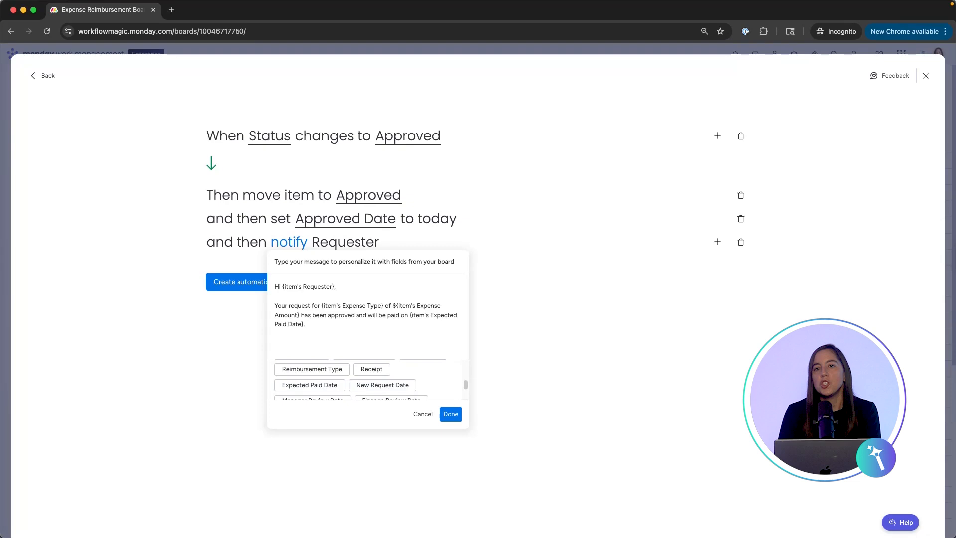
pyautogui.click(450, 414)
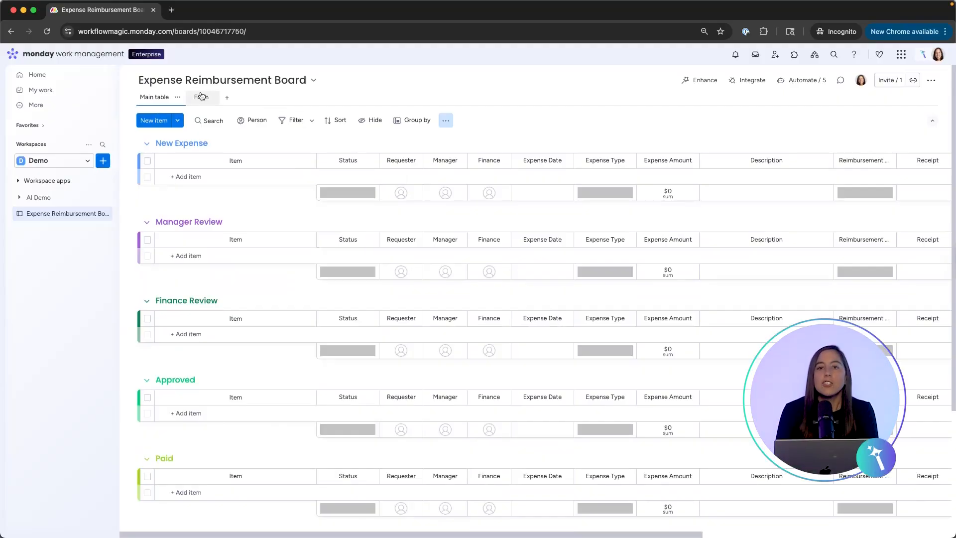
# - Copy the share link of the board's Form view and open it in a new browser tab
pyautogui.click(202, 96)
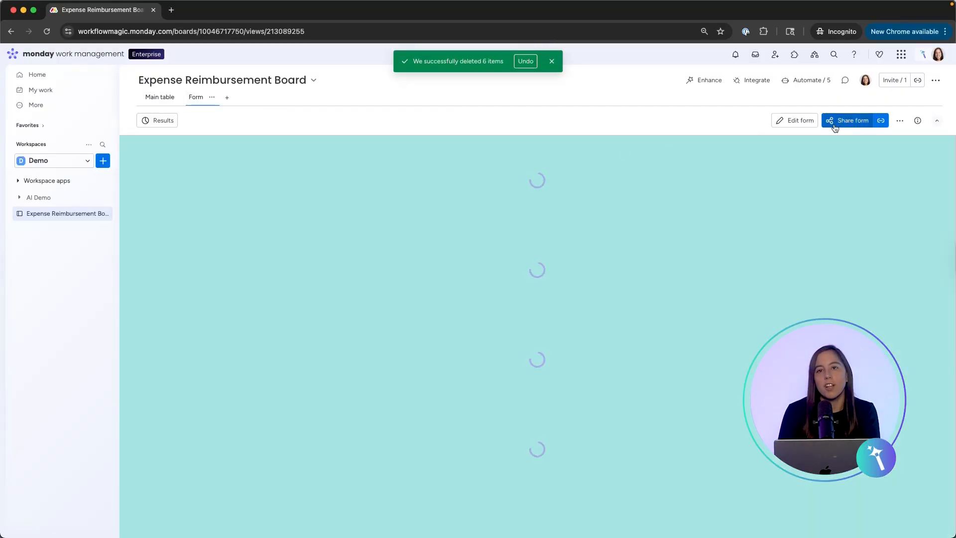
pyautogui.click(835, 125)
pyautogui.click(575, 214)
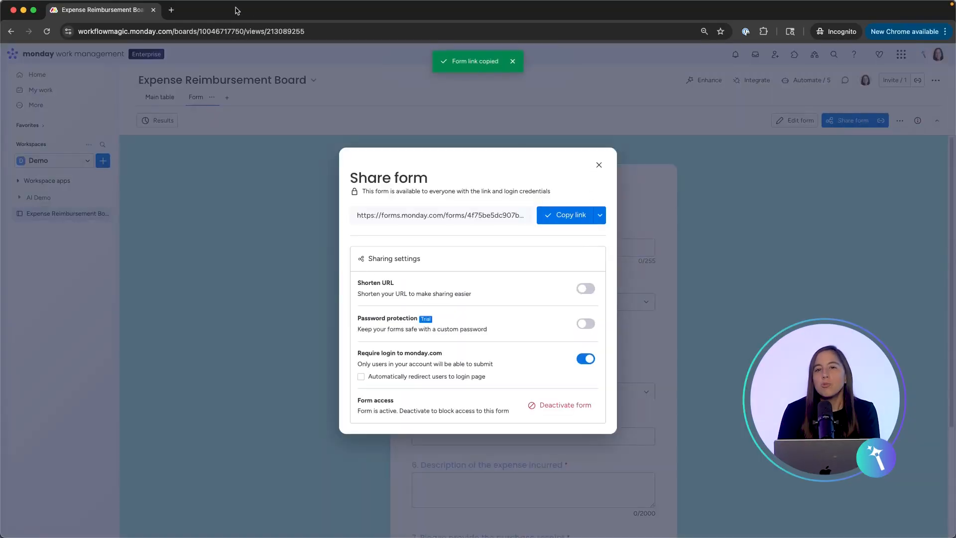
pyautogui.click(169, 11)
pyautogui.press('super+v')
pyautogui.press('Return')
# - Back on the board, close the form sharing dialog and show the Main table
pyautogui.click(97, 10)
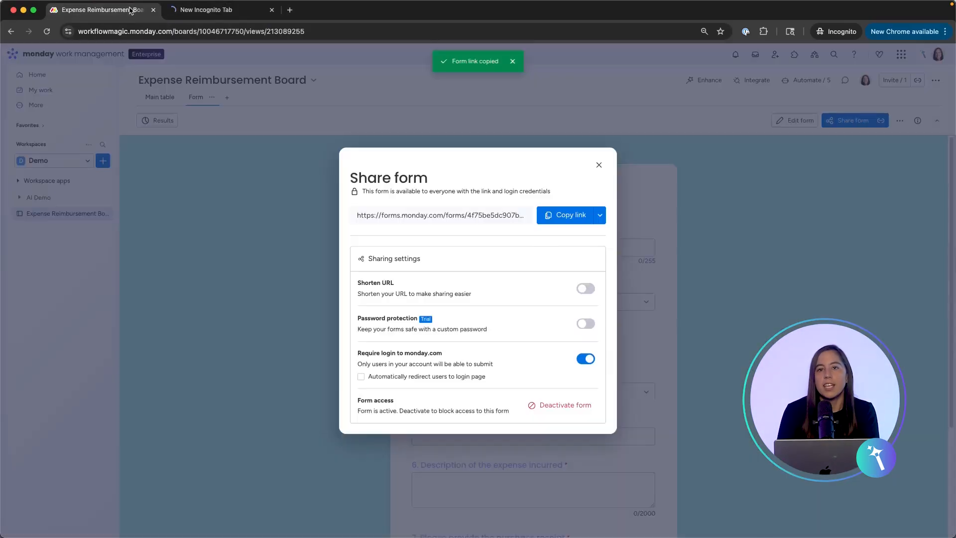
pyautogui.click(599, 165)
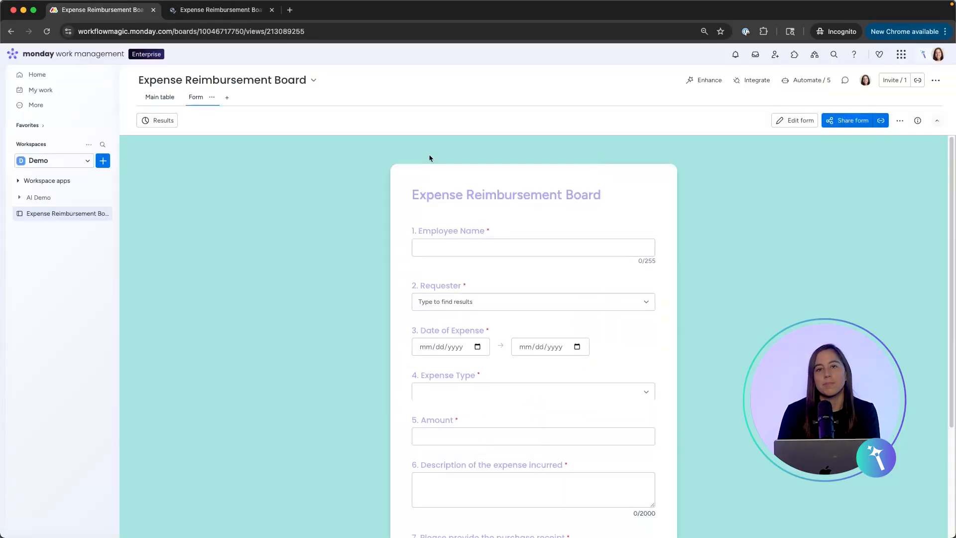
pyautogui.click(158, 97)
# - In the shared expense form, fill in the employee's name and choose the requester
pyautogui.click(227, 11)
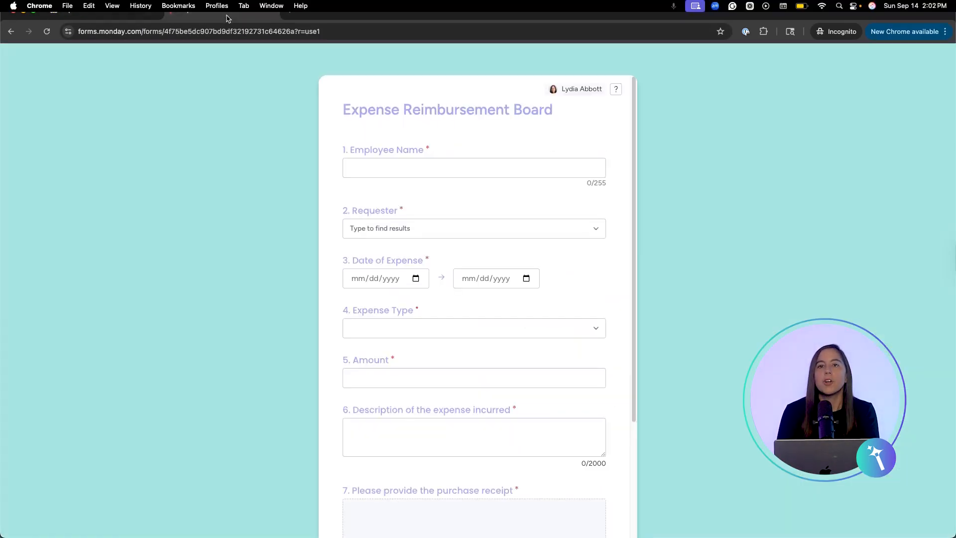
pyautogui.click(406, 236)
pyautogui.click(394, 253)
pyautogui.click(413, 200)
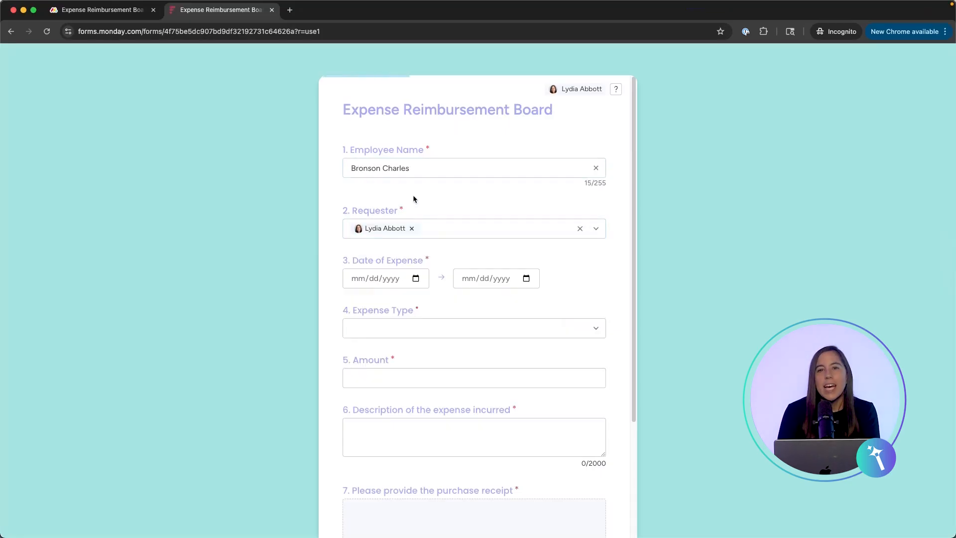
# - Set the Date of Expense range from 09/01/2025 to 09/14/2025
pyautogui.click(416, 280)
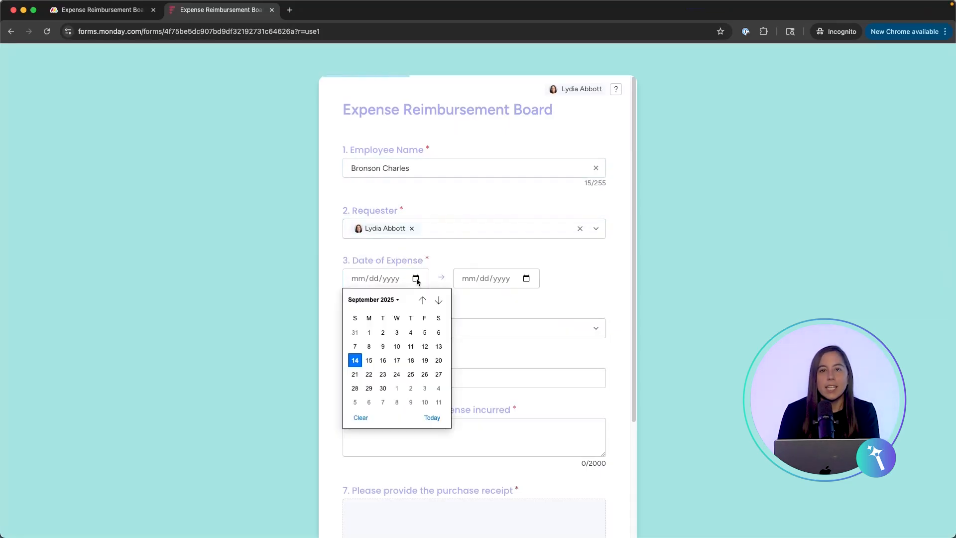
pyautogui.click(369, 333)
pyautogui.click(527, 279)
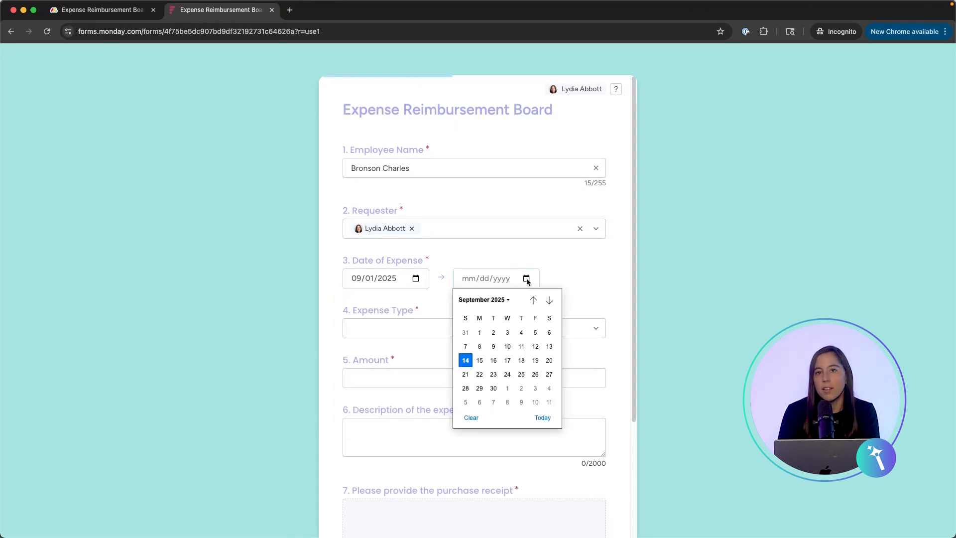
pyautogui.click(466, 360)
# - Fill in the expense details with type Travel, amount 500 and description "Travel to HQ"
pyautogui.click(484, 326)
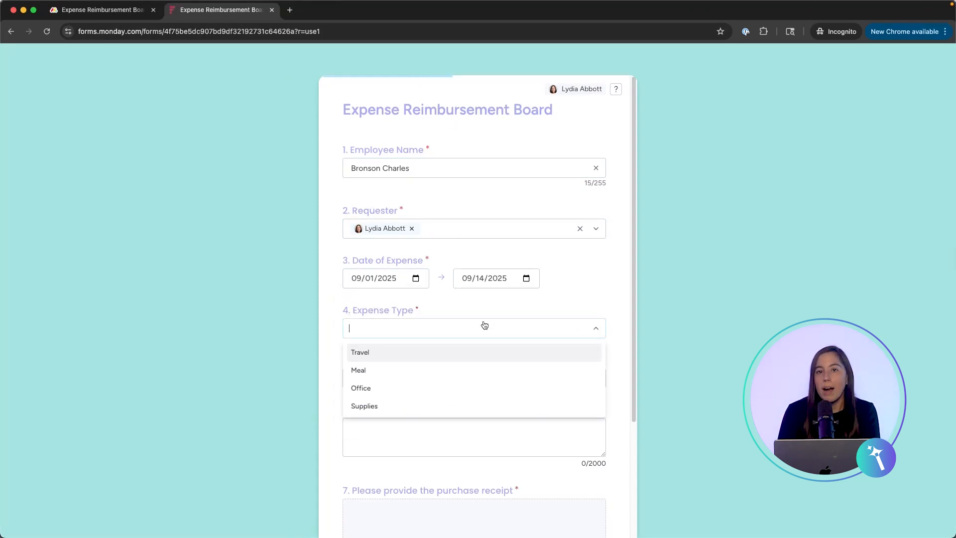
pyautogui.click(461, 352)
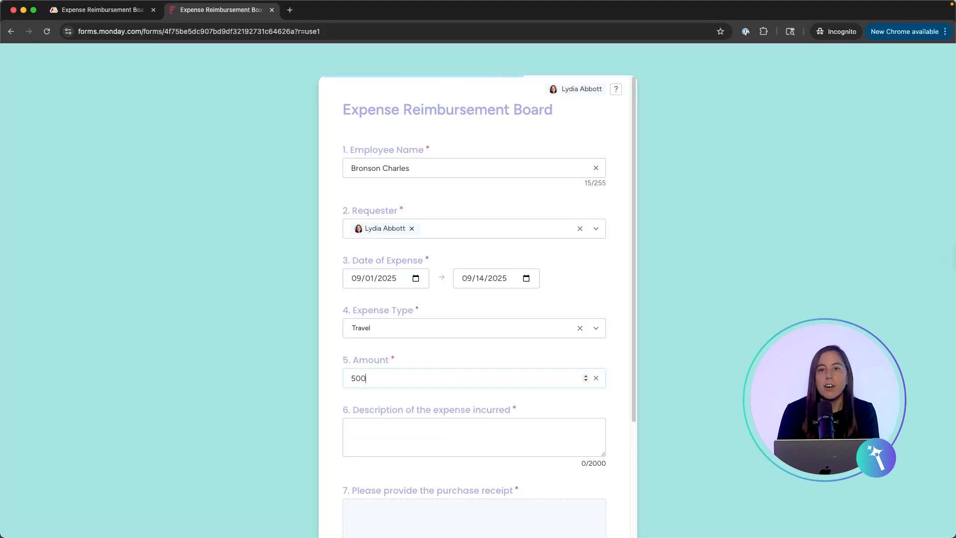
pyautogui.scroll(-3, 473, 393)
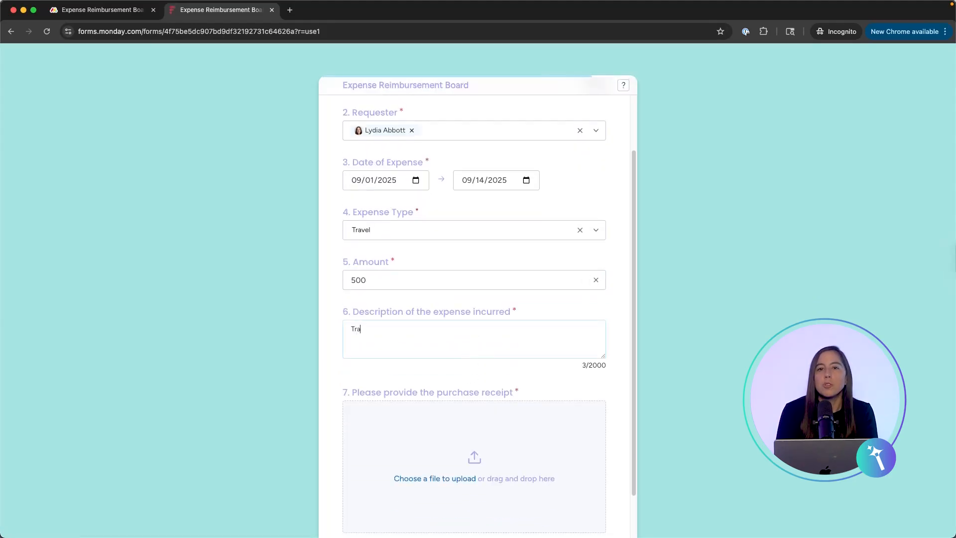
pyautogui.scroll(-1, 461, 383)
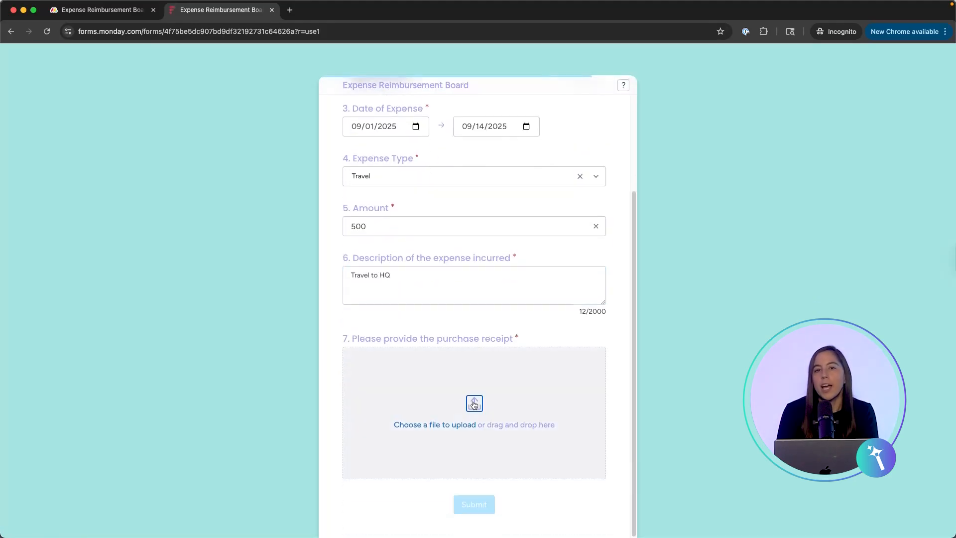
# - Upload Time_Reporting_1757805812.xlsx from Downloads as the purchase receipt and submit the form
pyautogui.click(475, 404)
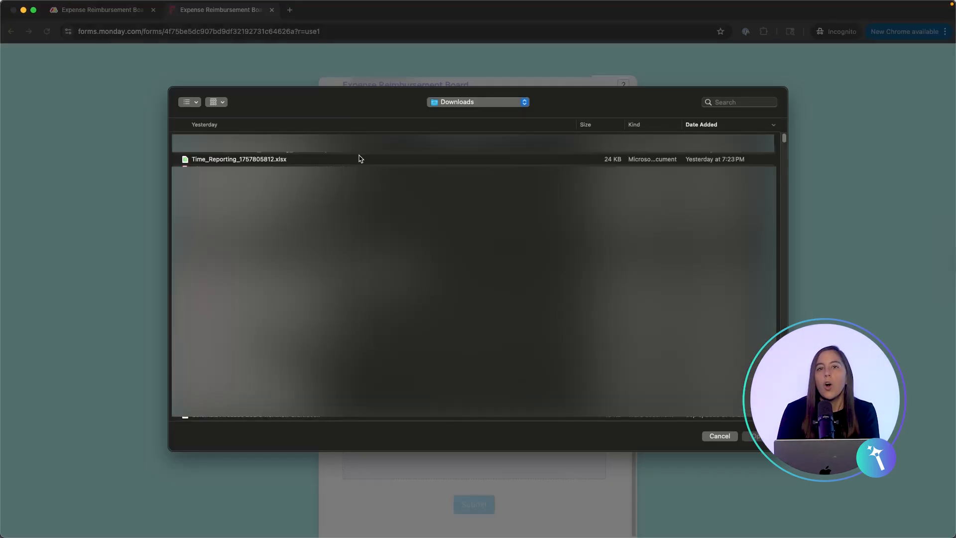
pyautogui.doubleClick(361, 159)
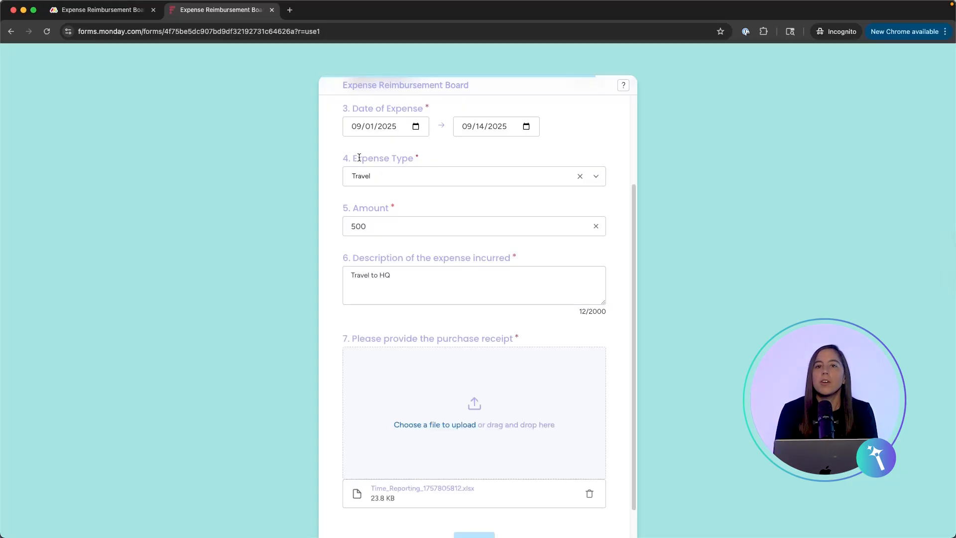
pyautogui.scroll(-1, 456, 425)
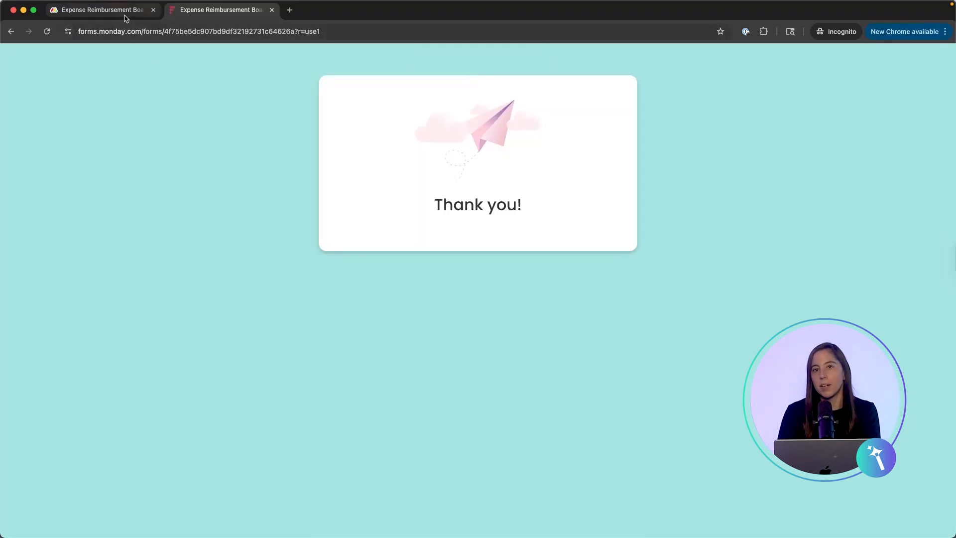
# - Return to the Expense Reimbursement Board and open the notifications
pyautogui.click(125, 16)
pyautogui.click(736, 55)
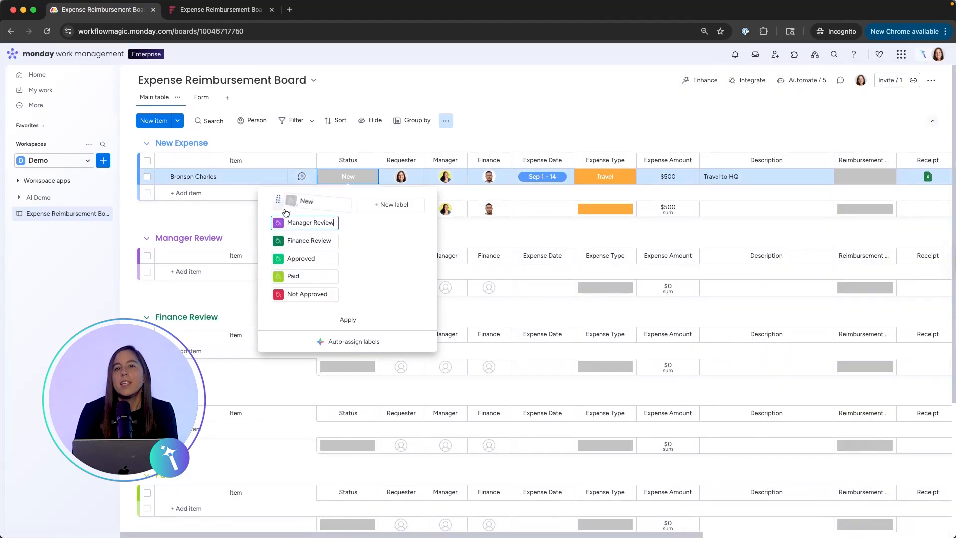
# - Apply the status label edits and set the new expense's status to Manager Review
pyautogui.click(348, 321)
pyautogui.click(355, 224)
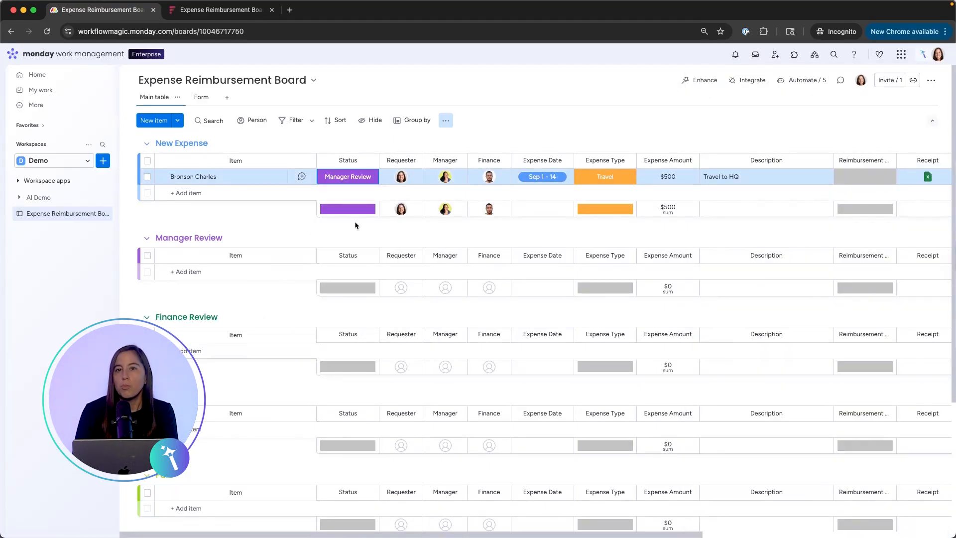
pyautogui.hscroll(1, 450, 263)
pyautogui.hscroll(8, 453, 264)
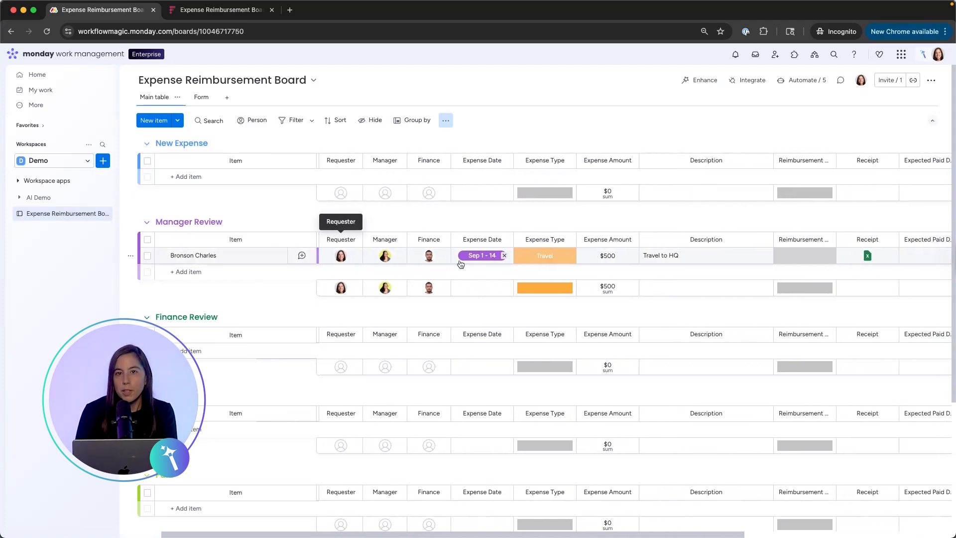
# - Check the expense's reimbursement type options and set its status to Finance Review
pyautogui.click(668, 257)
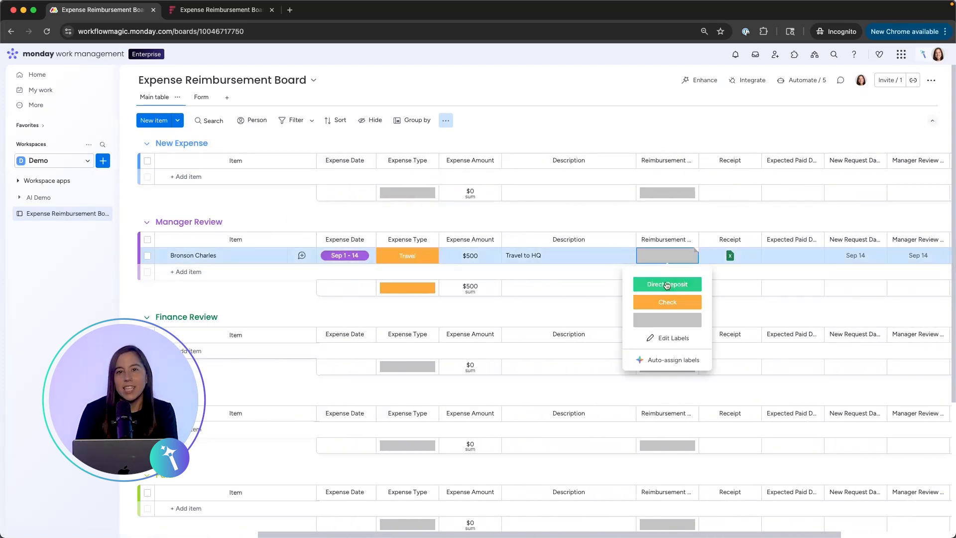
pyautogui.hscroll(4, 617, 244)
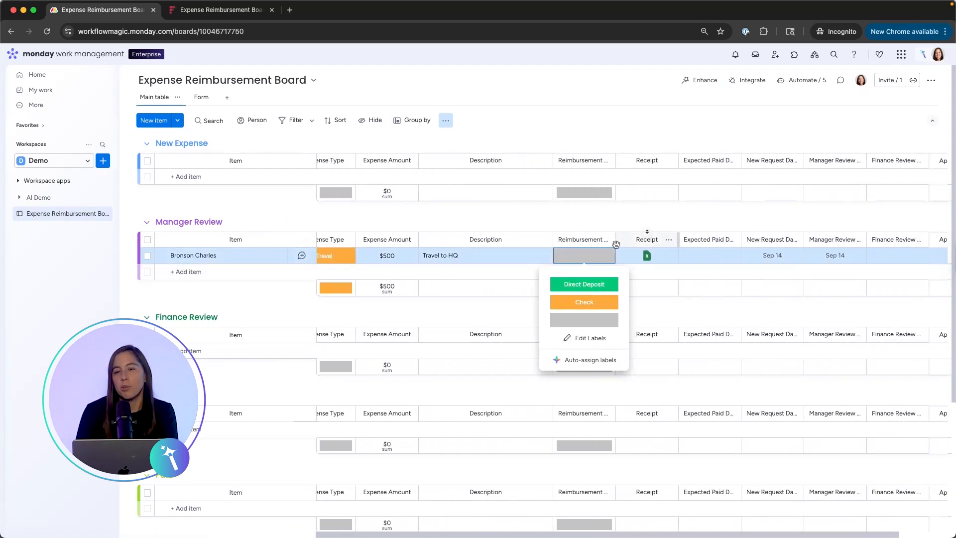
pyautogui.hscroll(-13, 615, 235)
pyautogui.click(348, 256)
pyautogui.click(359, 322)
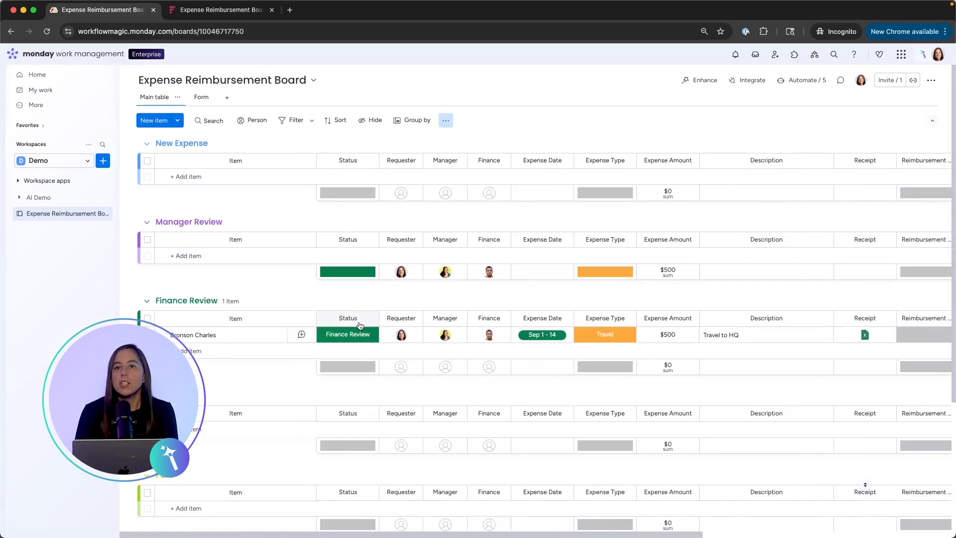
# - Set the Finance Review expense's reimbursement type to Direct Deposit and its expected paid date to September 20, 2025
pyautogui.scroll(-2, 359, 323)
pyautogui.hscroll(8, 349, 324)
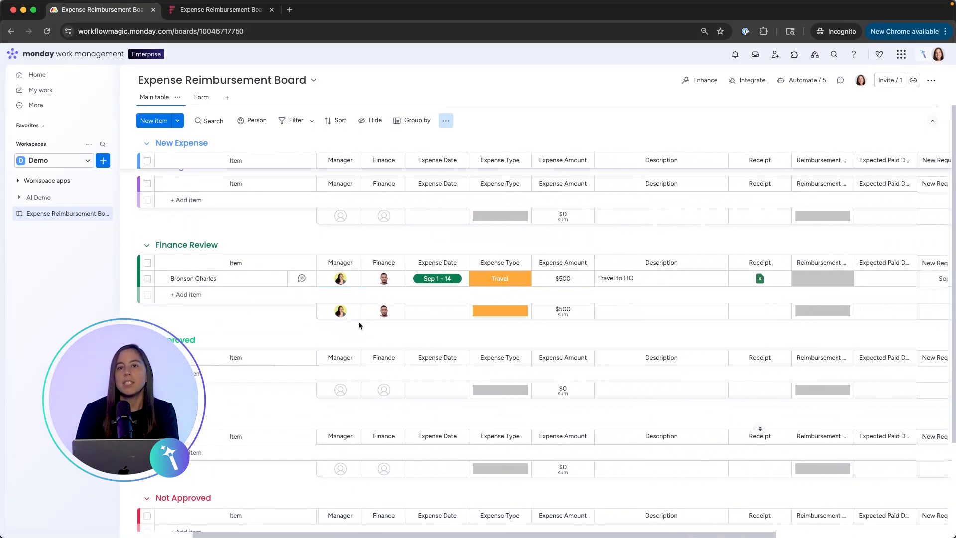
pyautogui.hscroll(5, 465, 295)
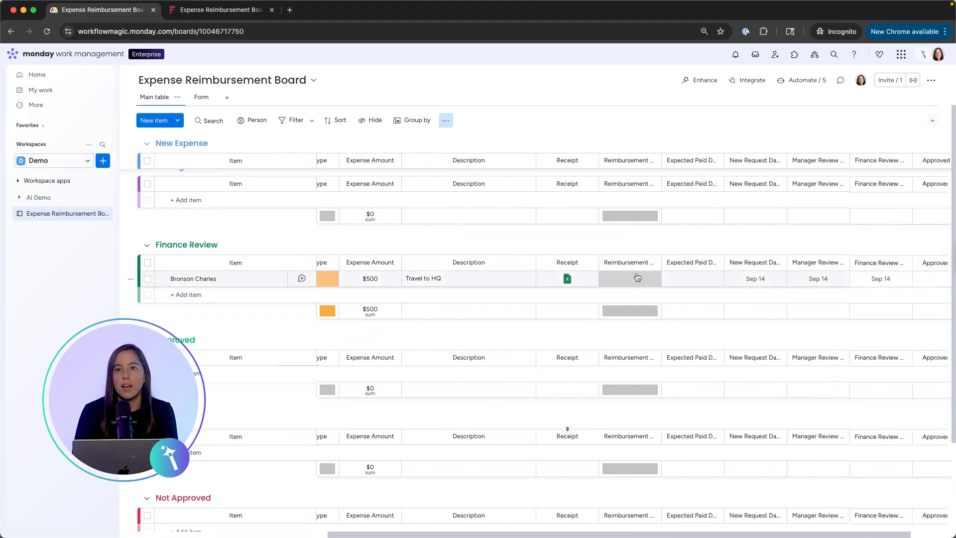
pyautogui.click(634, 278)
pyautogui.click(634, 316)
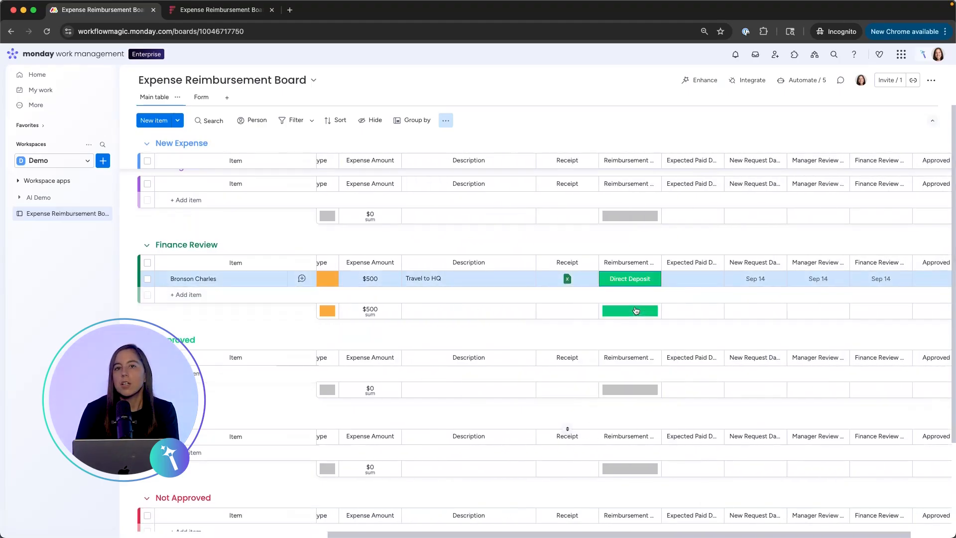
pyautogui.click(692, 279)
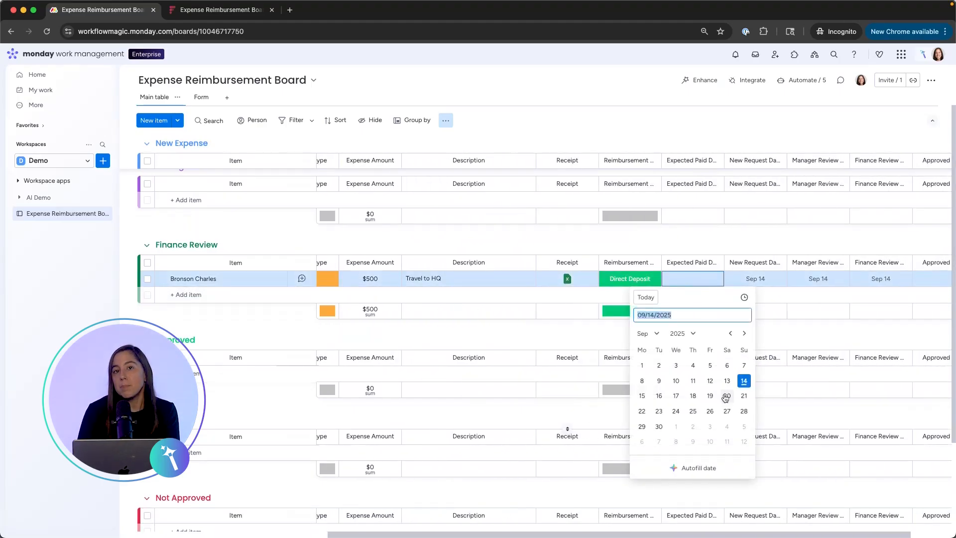
pyautogui.click(726, 397)
# - Set the status of the expense in the Finance Review group to Approved
pyautogui.hscroll(-12, 759, 292)
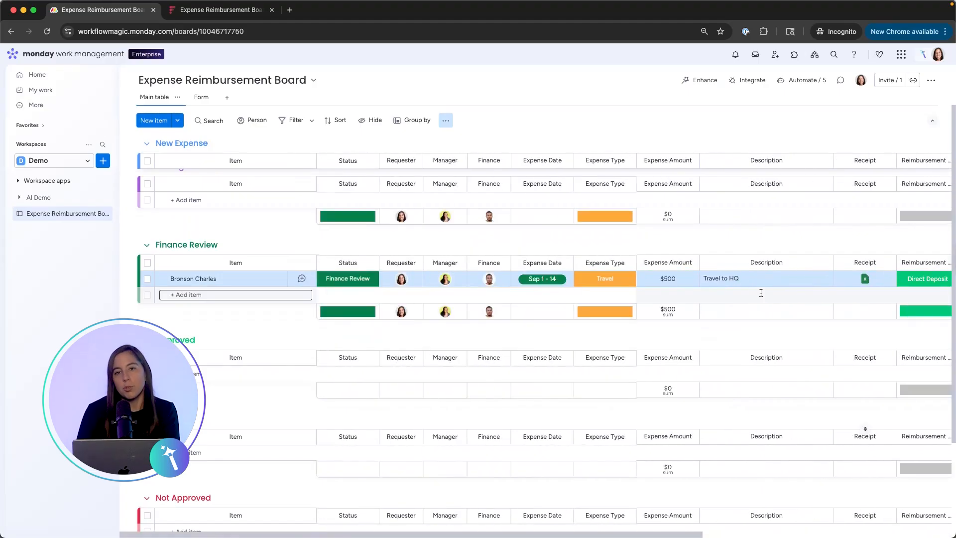
pyautogui.click(349, 279)
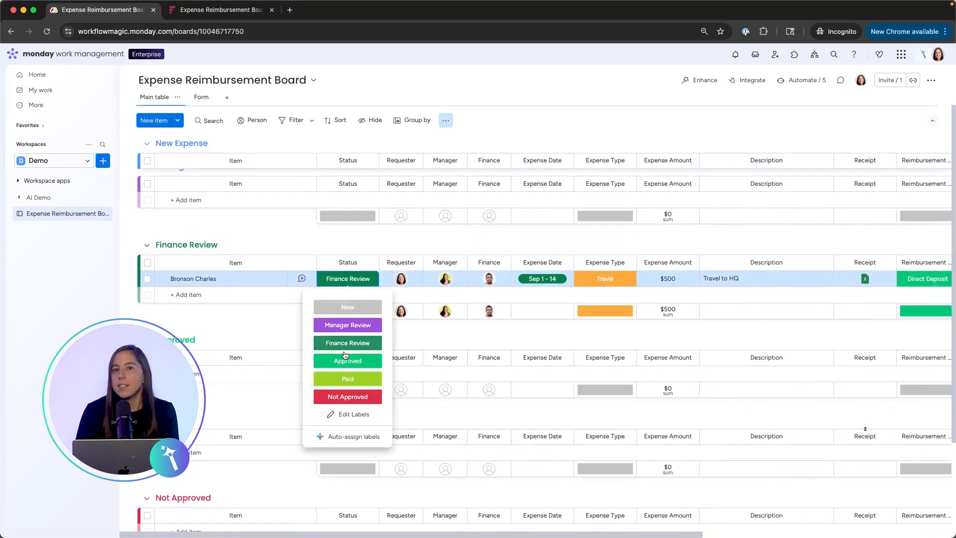
pyautogui.click(346, 359)
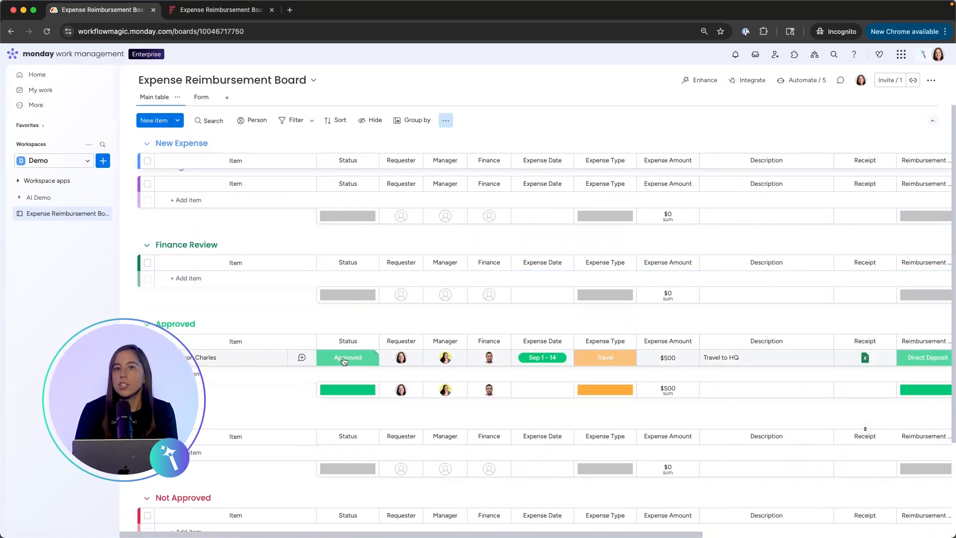
# - Check the notifications for the approval message and return to the board
pyautogui.click(736, 55)
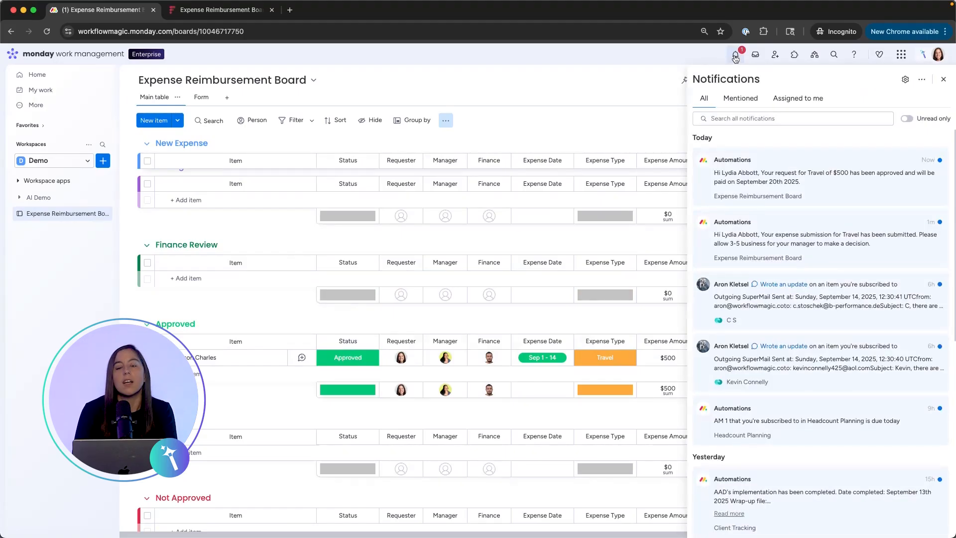
pyautogui.click(681, 212)
pyautogui.scroll(-2, 681, 213)
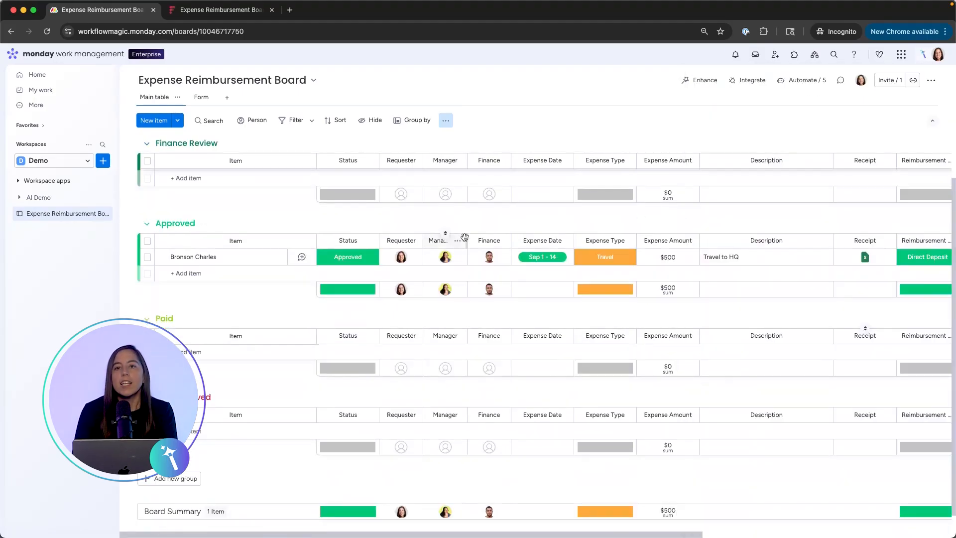
# - Review the approved expense's status options, expected paid date and recorded stage dates
pyautogui.click(361, 265)
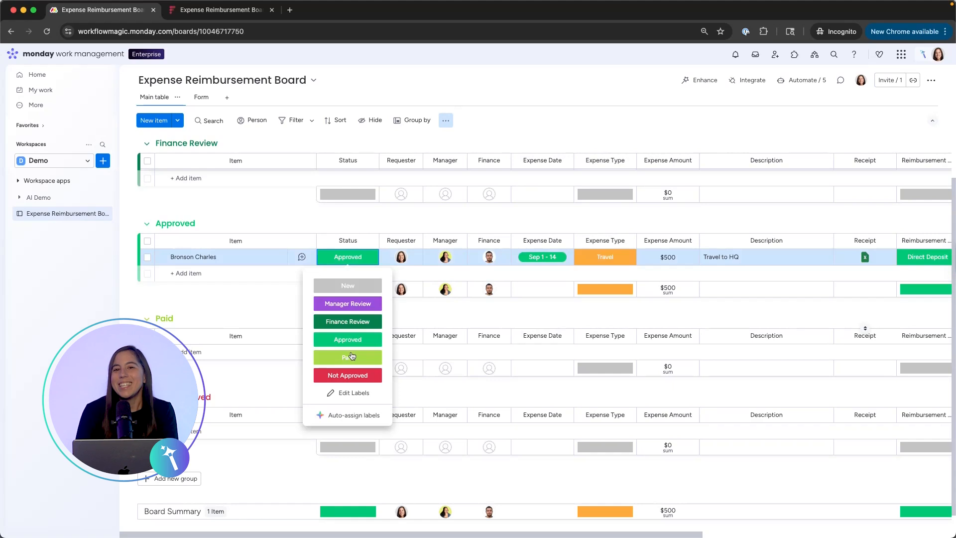
pyautogui.click(414, 219)
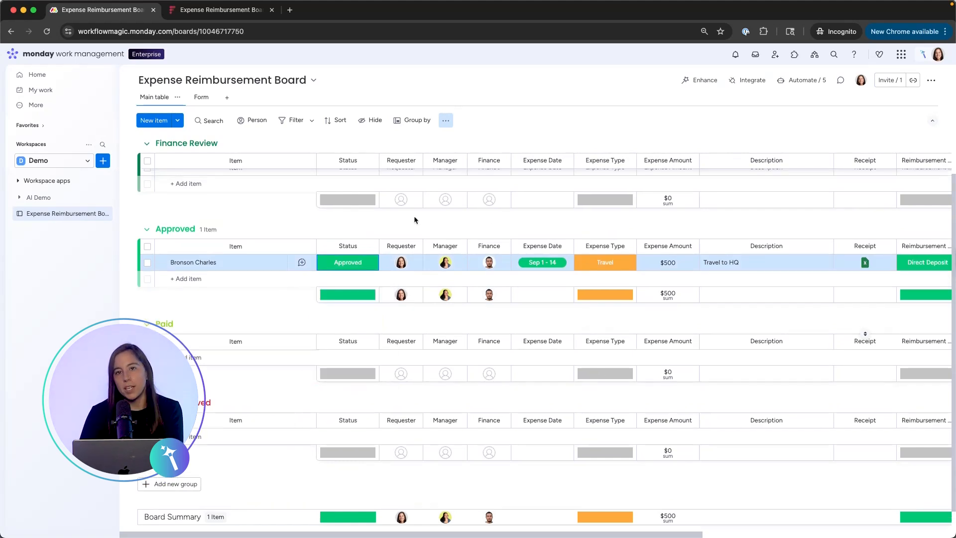
pyautogui.scroll(3, 408, 199)
pyautogui.hscroll(6, 453, 235)
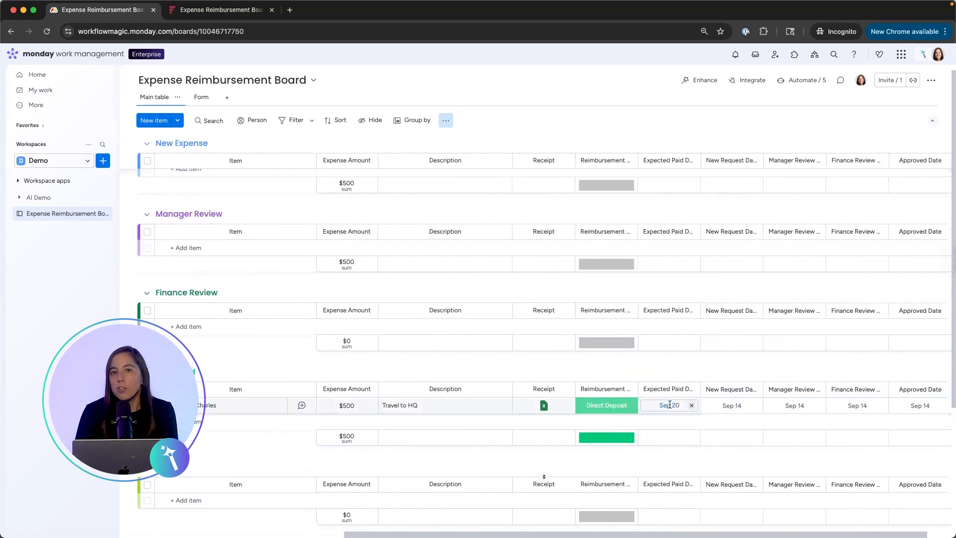
pyautogui.hscroll(-6, 690, 406)
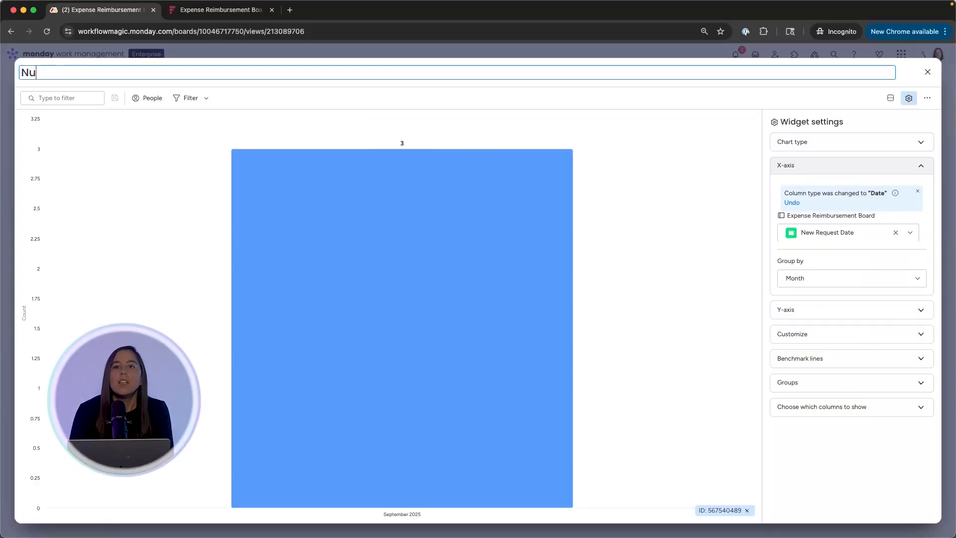
# - Title the monthly request chart "Number of Request by Months" and close its settings
pyautogui.write('mber of Request by Month')
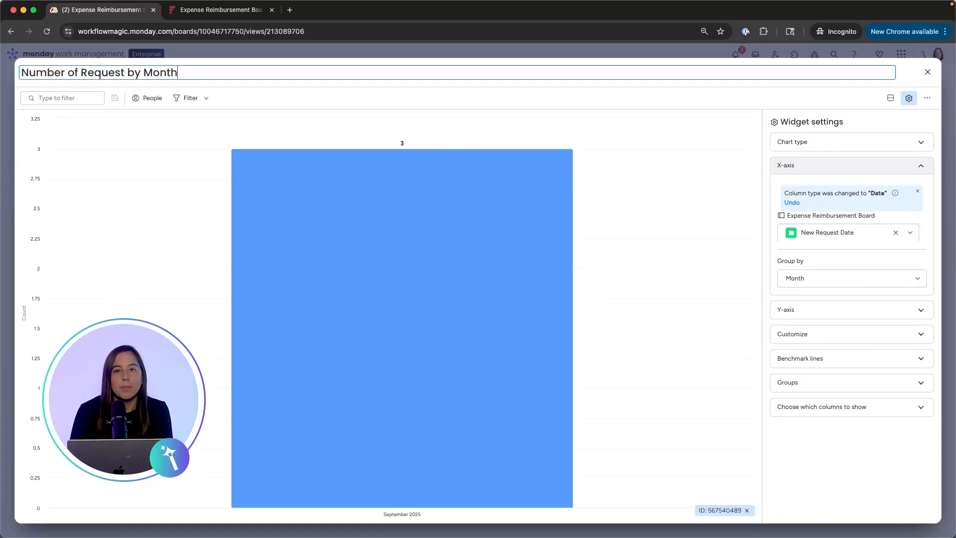
pyautogui.write('s')
pyautogui.press('Return')
pyautogui.click(928, 70)
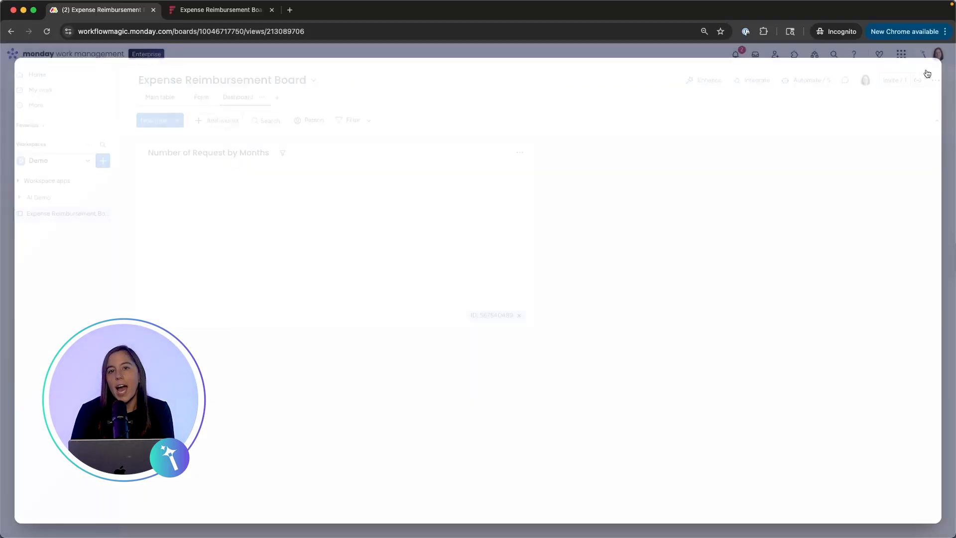
# - Duplicate the Number of Request by Months chart and switch the copy's Y-axis from Count items to Expense Amount
pyautogui.click(519, 153)
pyautogui.click(547, 217)
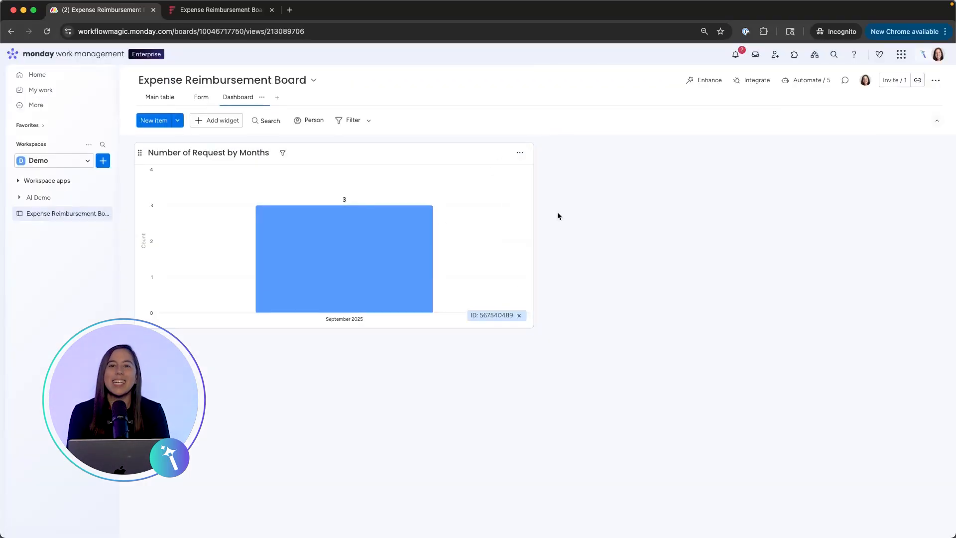
pyautogui.click(927, 153)
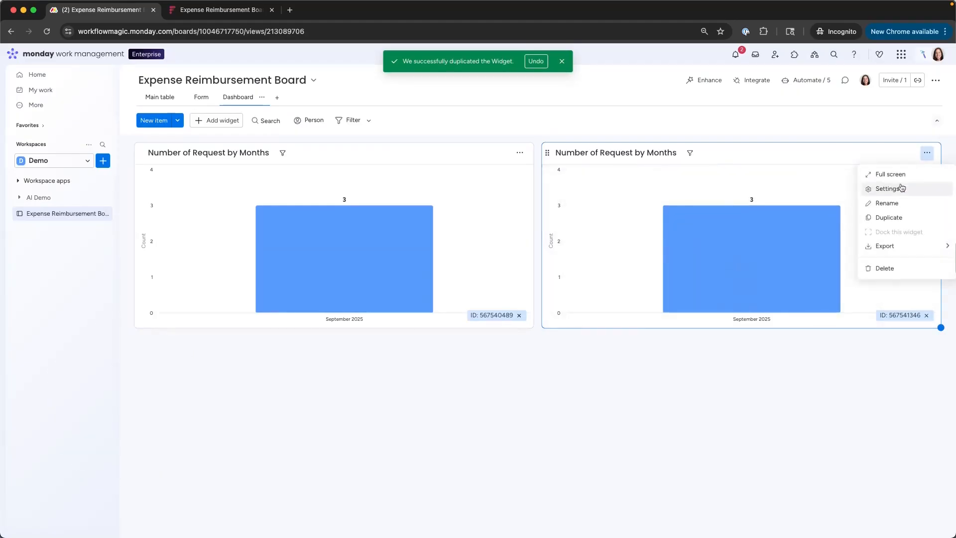
pyautogui.click(884, 188)
pyautogui.click(846, 191)
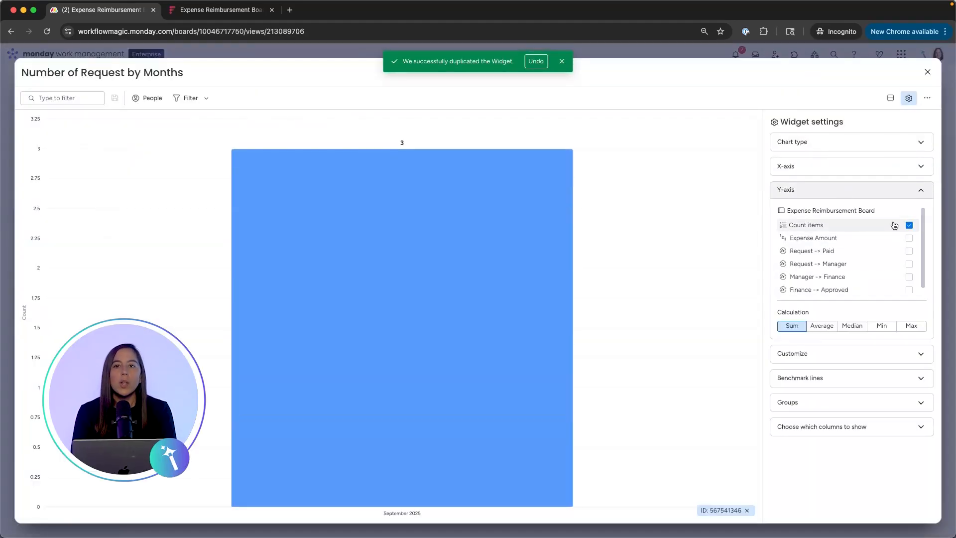
pyautogui.click(909, 225)
pyautogui.click(909, 238)
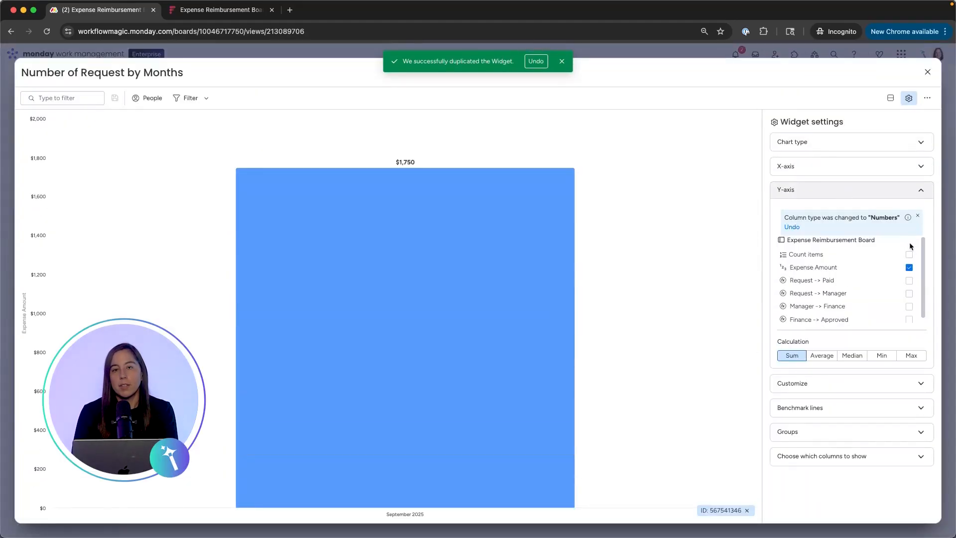
# - Rename the duplicated chart "Expense Amount by Months" and close its settings
pyautogui.tripleClick(92, 76)
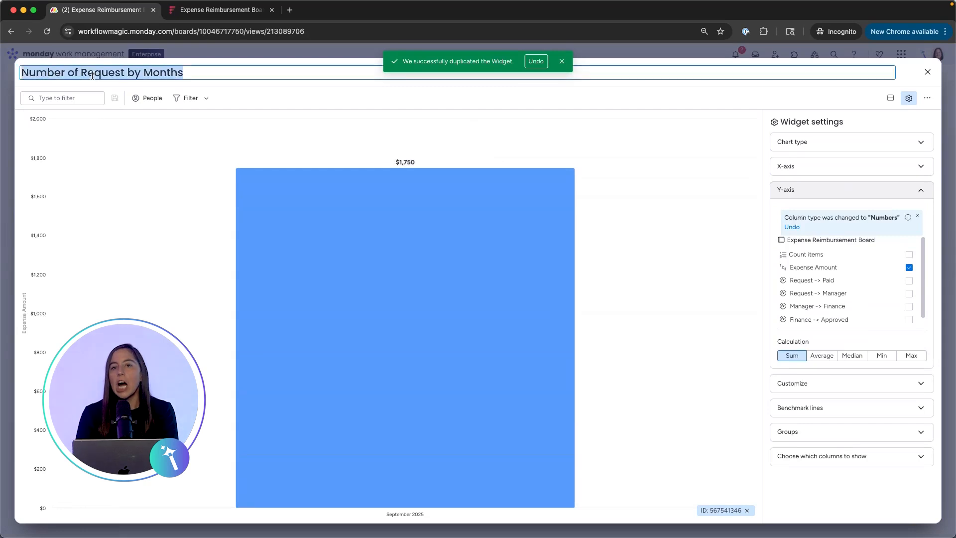
pyautogui.write('Expense Amount by Months')
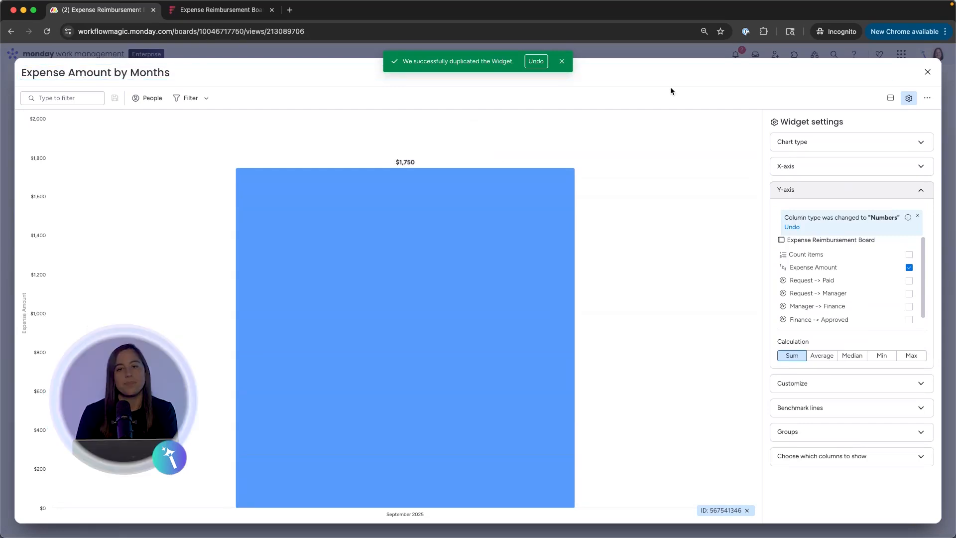
pyautogui.click(928, 72)
# - Add another chart widget to the dashboard and change its chart type to pie
pyautogui.click(241, 120)
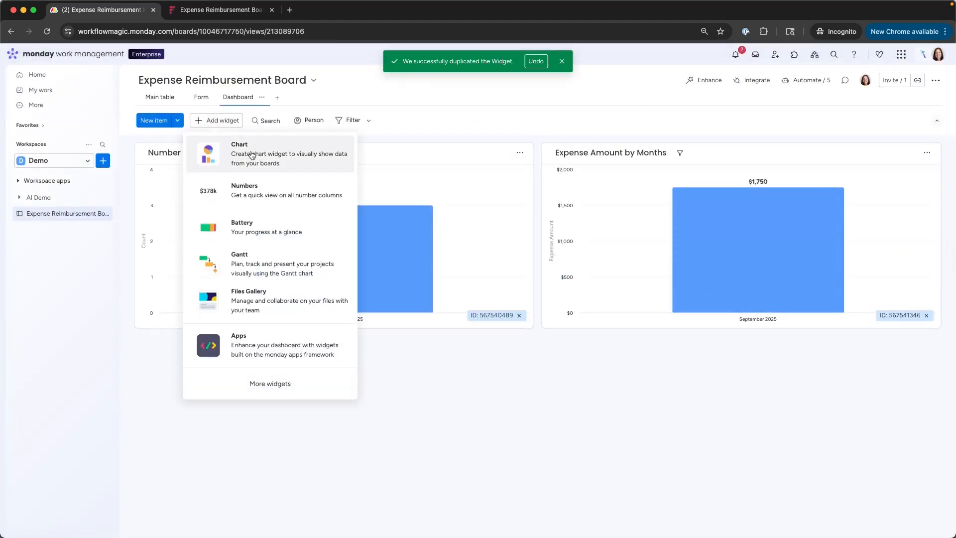
pyautogui.click(238, 144)
pyautogui.click(519, 243)
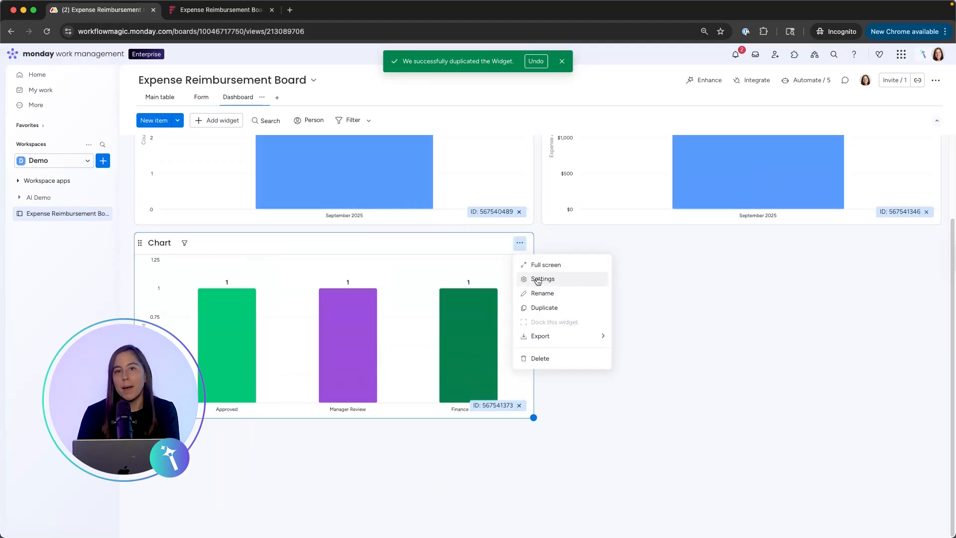
pyautogui.click(538, 280)
pyautogui.click(833, 145)
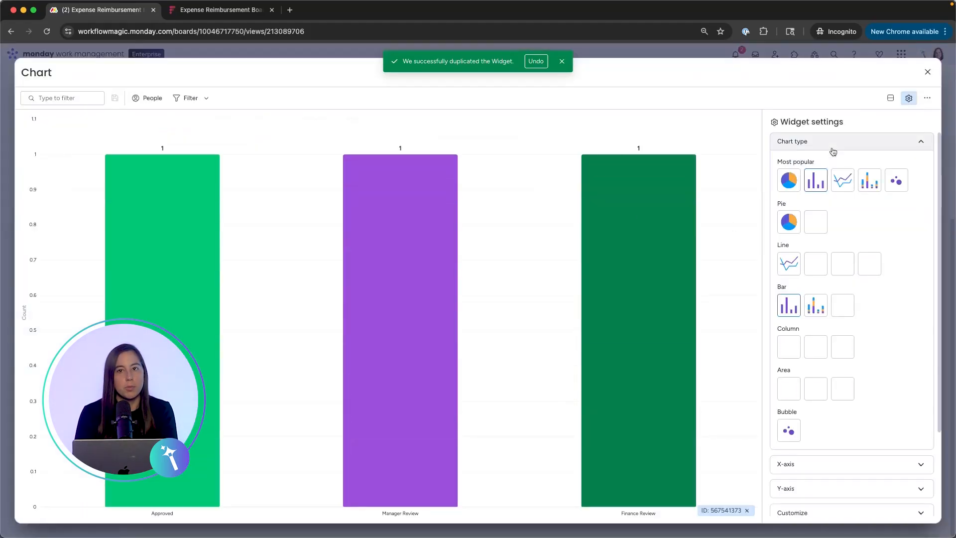
pyautogui.click(789, 180)
# - Label the pie chart by Expense Type, title it "Type of Expense" and close its settings
pyautogui.click(825, 141)
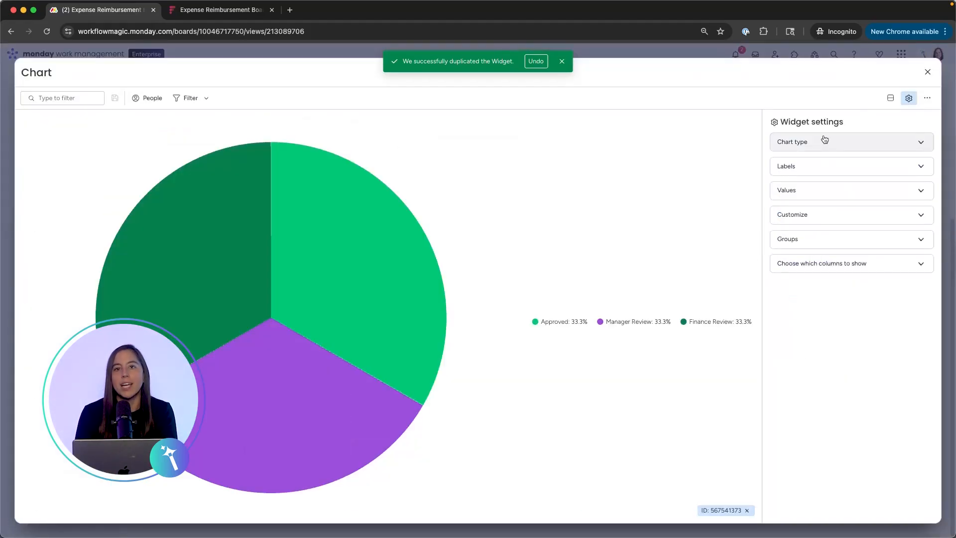
pyautogui.click(820, 167)
pyautogui.click(823, 203)
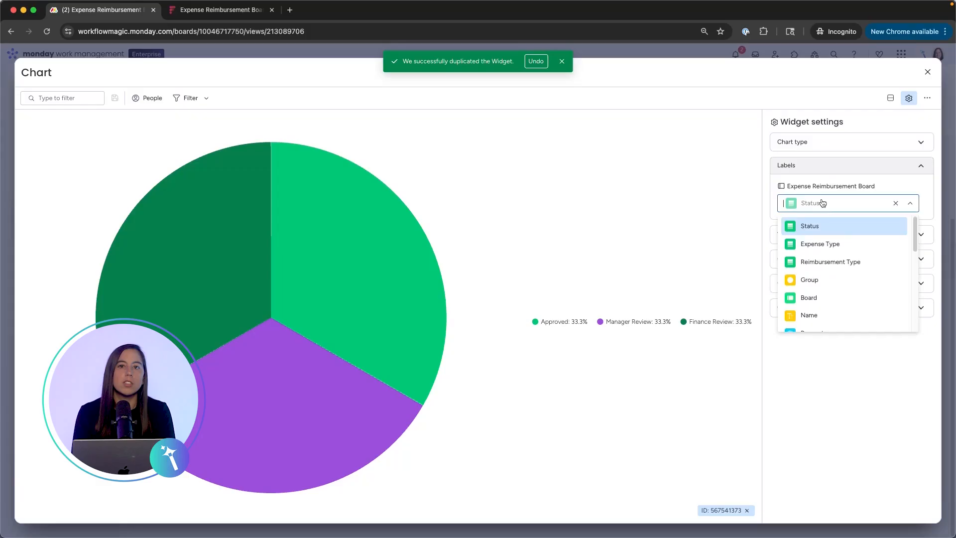
pyautogui.click(831, 244)
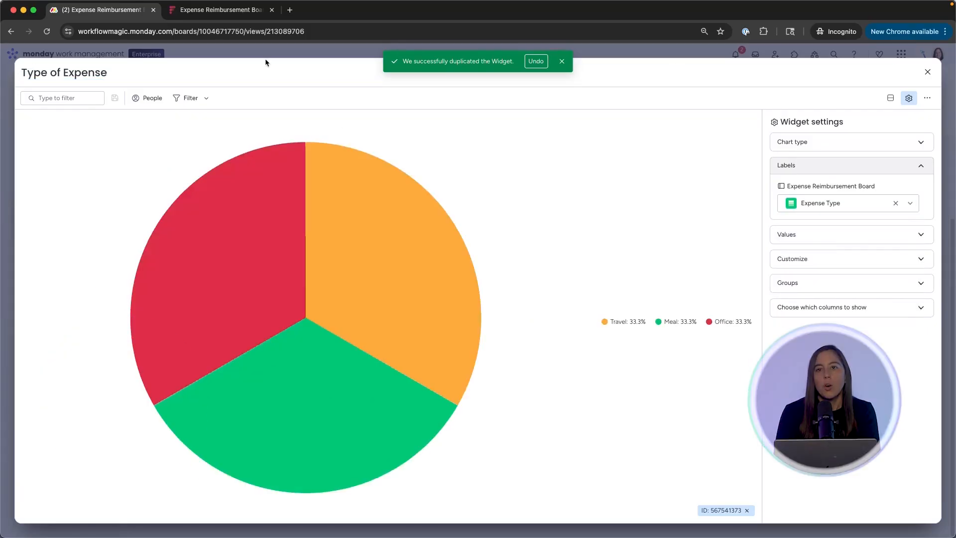
pyautogui.click(267, 55)
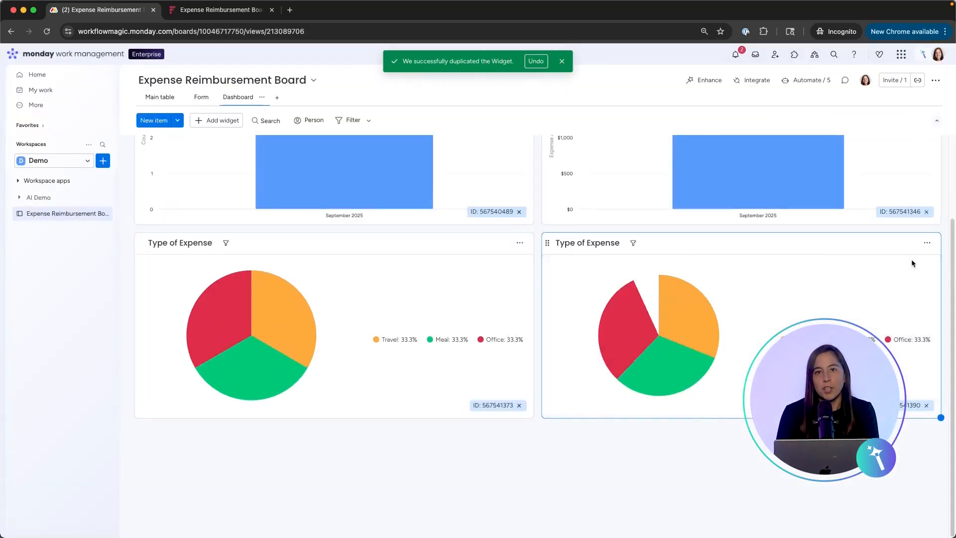
# - Set the labels of the duplicated Type of Expense chart to Status
pyautogui.click(927, 243)
pyautogui.click(889, 274)
pyautogui.click(817, 165)
pyautogui.click(810, 208)
pyautogui.click(810, 226)
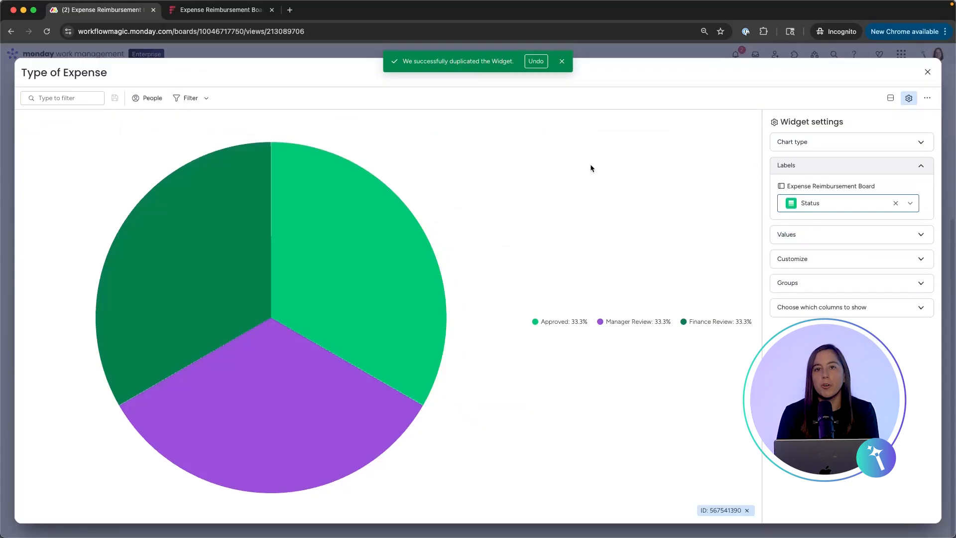
# - Change the status chart from a pie to a bar chart
pyautogui.click(800, 142)
pyautogui.click(815, 181)
pyautogui.scroll(-3, 847, 299)
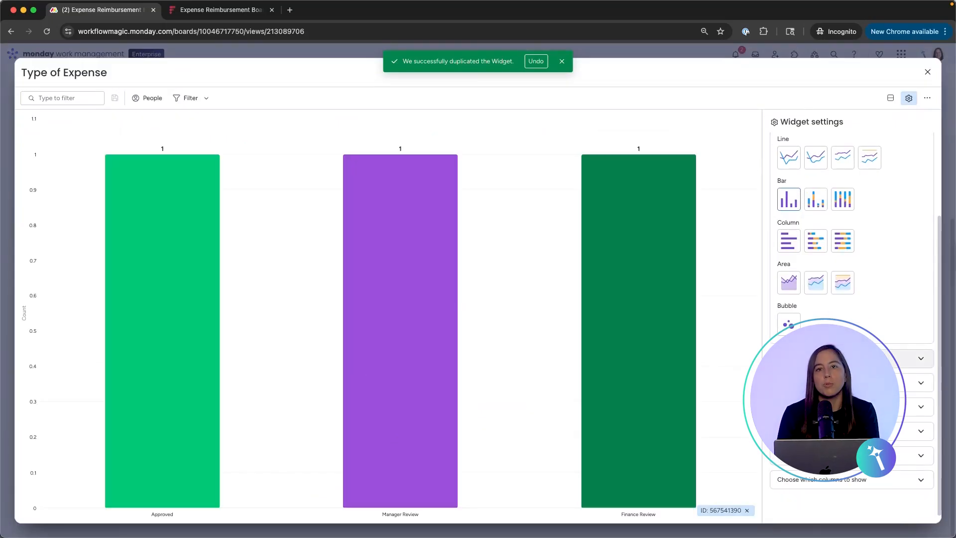
# - Set the status bar chart's Y-axis to sum Expense Amount instead of counting items
pyautogui.click(822, 378)
pyautogui.click(910, 238)
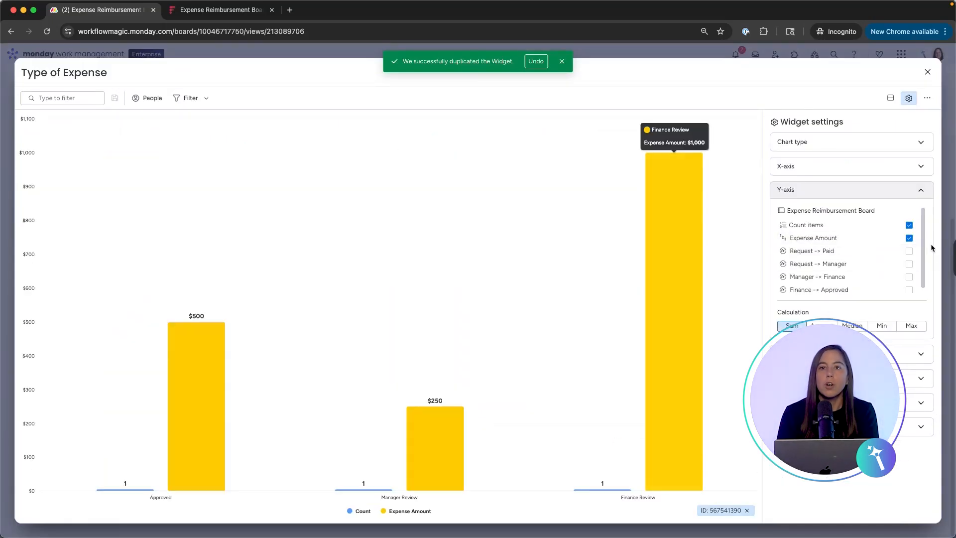
pyautogui.click(910, 225)
# - Title the status bar chart "Stage by Amount" and close its settings
pyautogui.click(64, 73)
pyautogui.write('Stage by Amount')
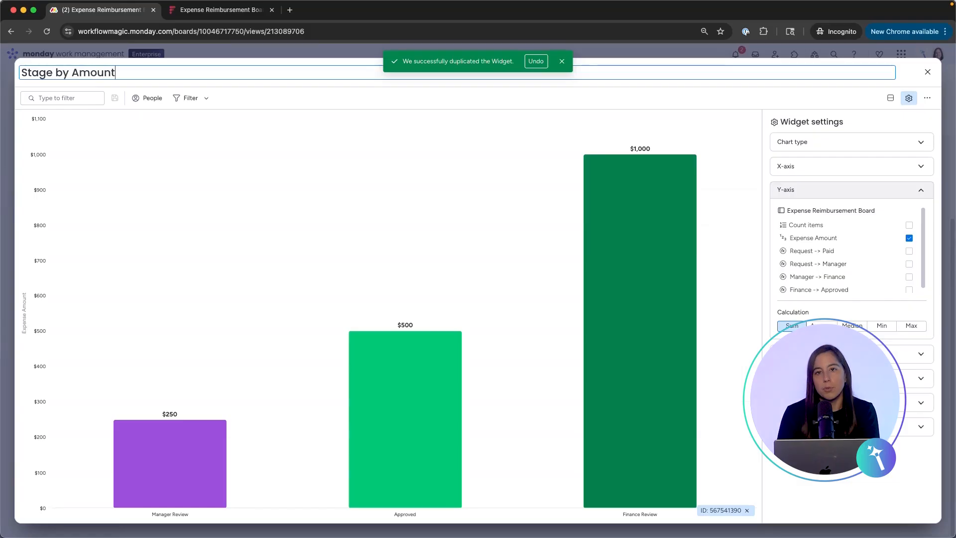
pyautogui.press('Return')
pyautogui.click(927, 71)
# - Duplicate the Request -> Paid (Days) number widget on the dashboard
pyautogui.click(316, 340)
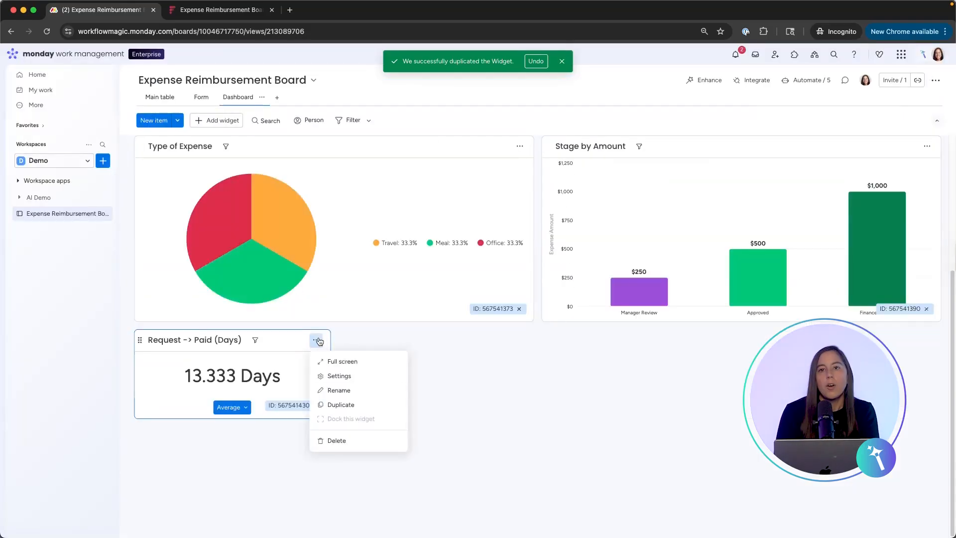
pyautogui.click(342, 404)
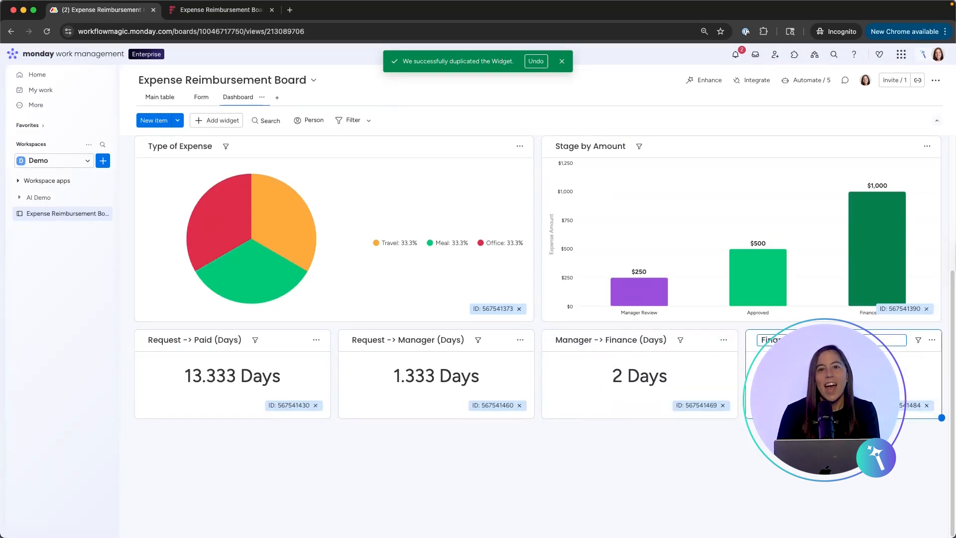
# - Make the Finance -> Approved (Days) widget use only the Finance -> Approved column instead of Manager -> Finance, and close its settings
pyautogui.click(927, 340)
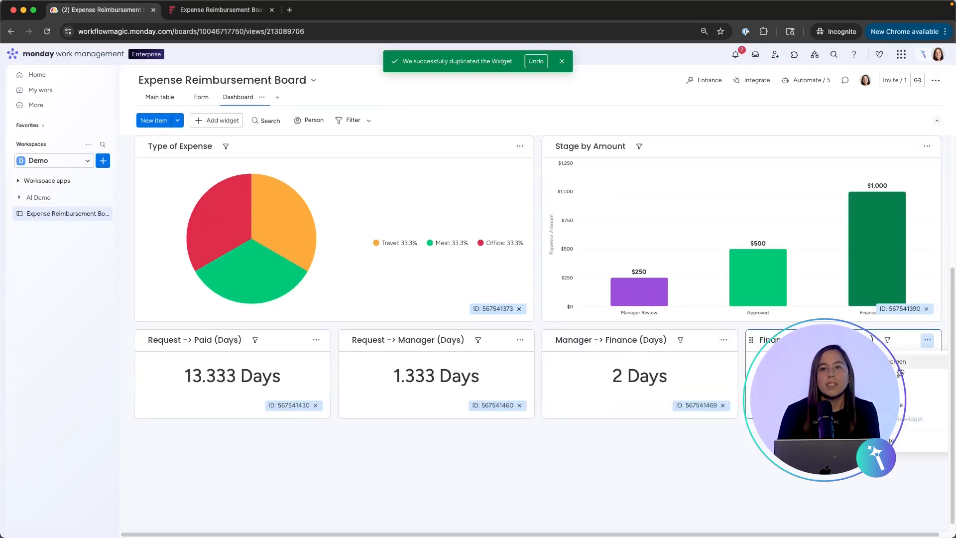
pyautogui.click(916, 375)
pyautogui.click(916, 283)
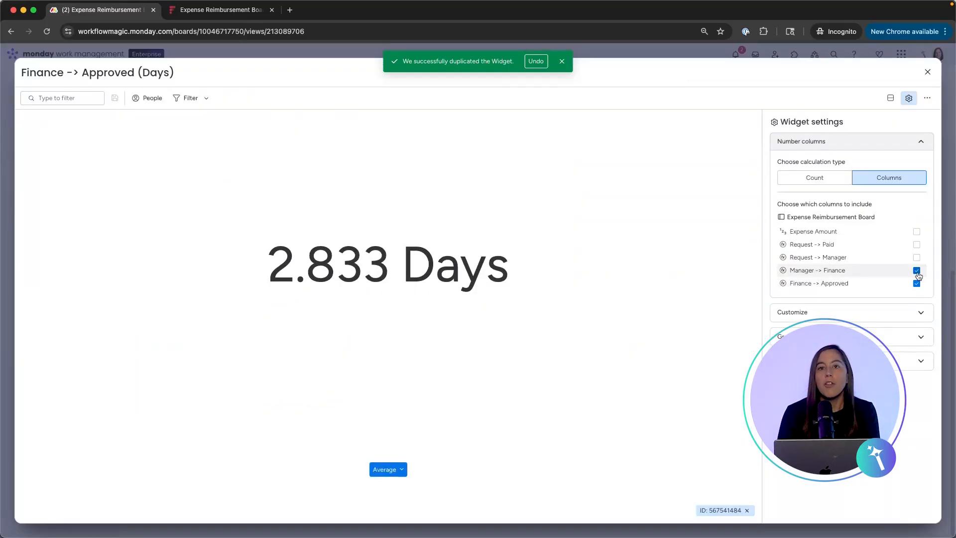
pyautogui.click(917, 270)
pyautogui.click(929, 73)
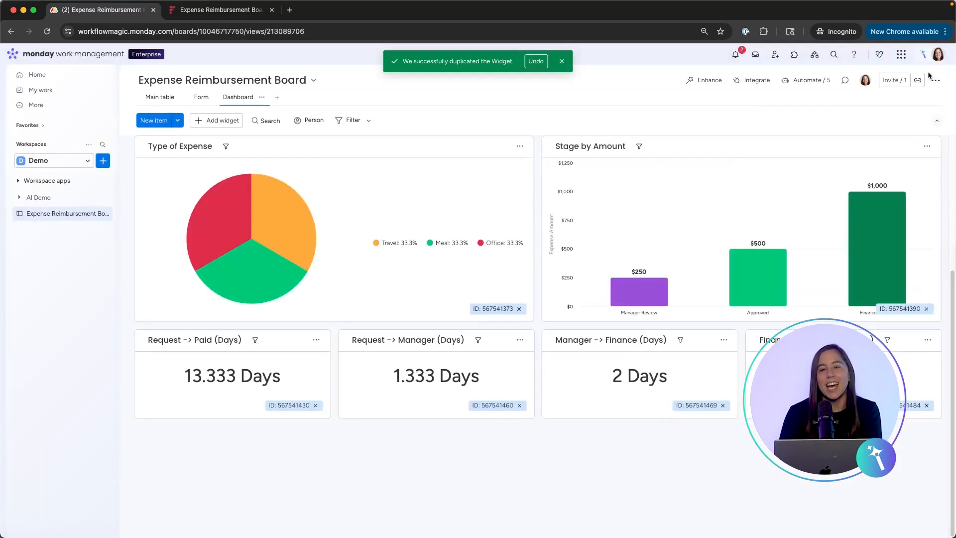